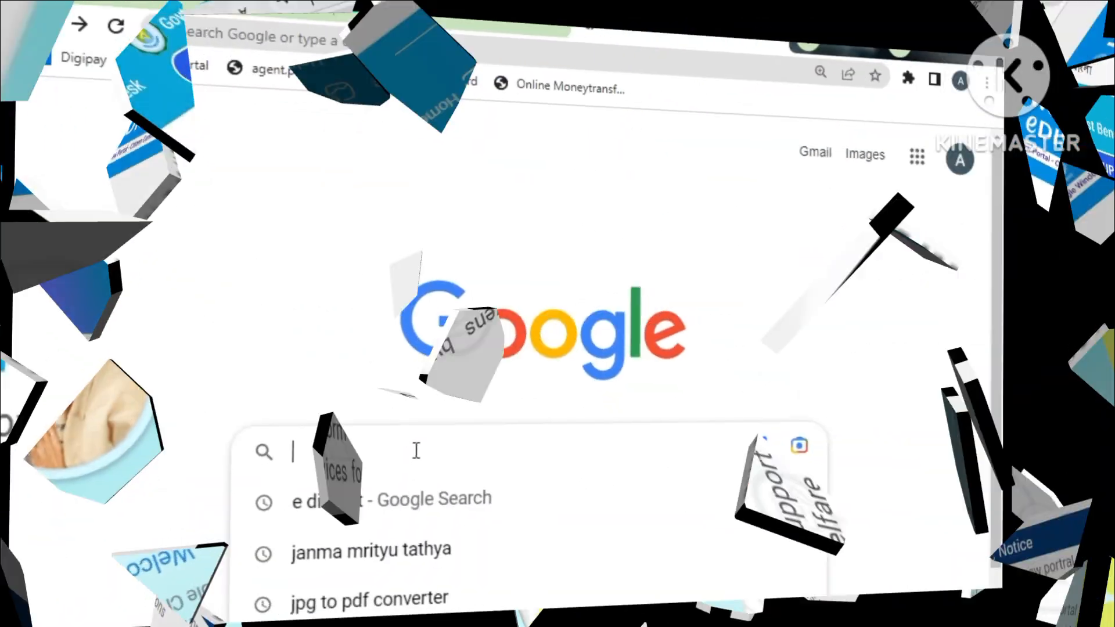
- Search Google for 'e district' and open the 'eDistrict: Home' result
text(e district)
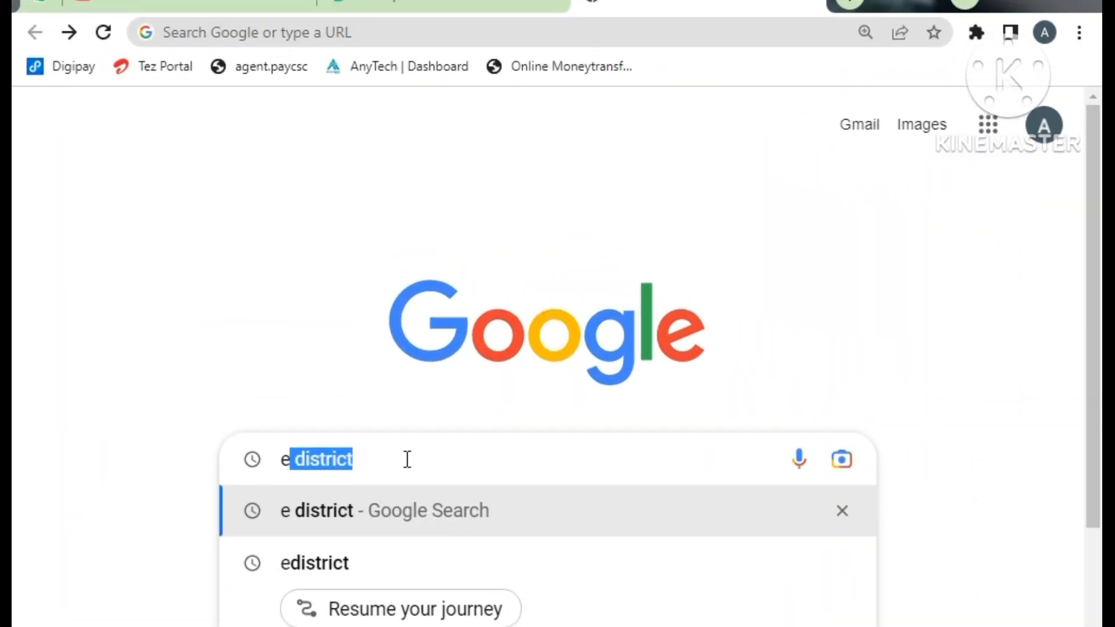
key(Right)
key(Return)
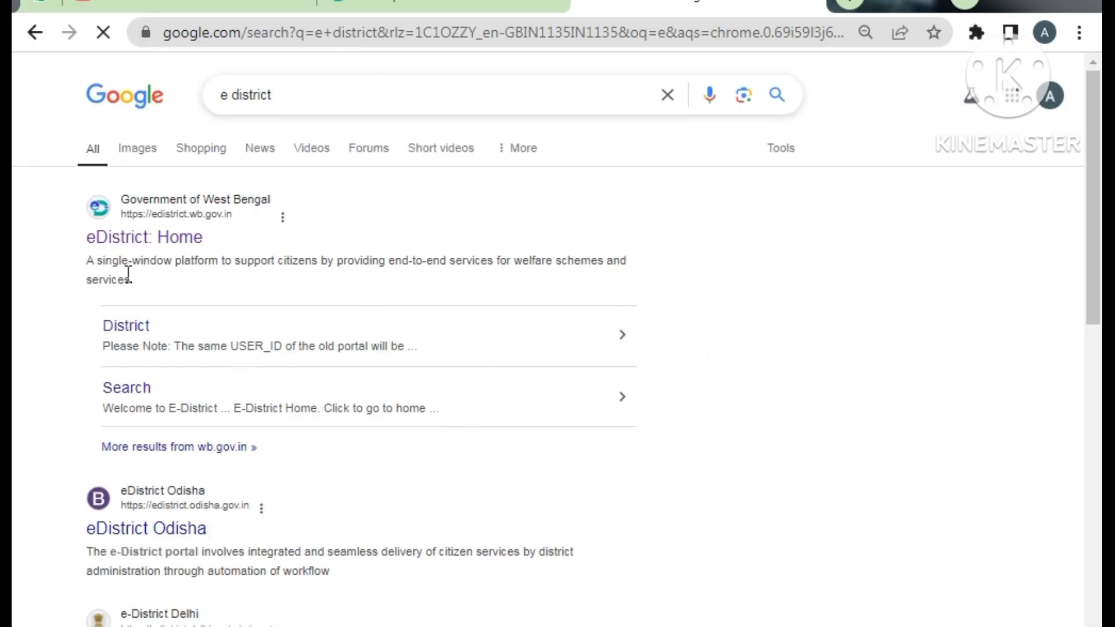
click(166, 235)
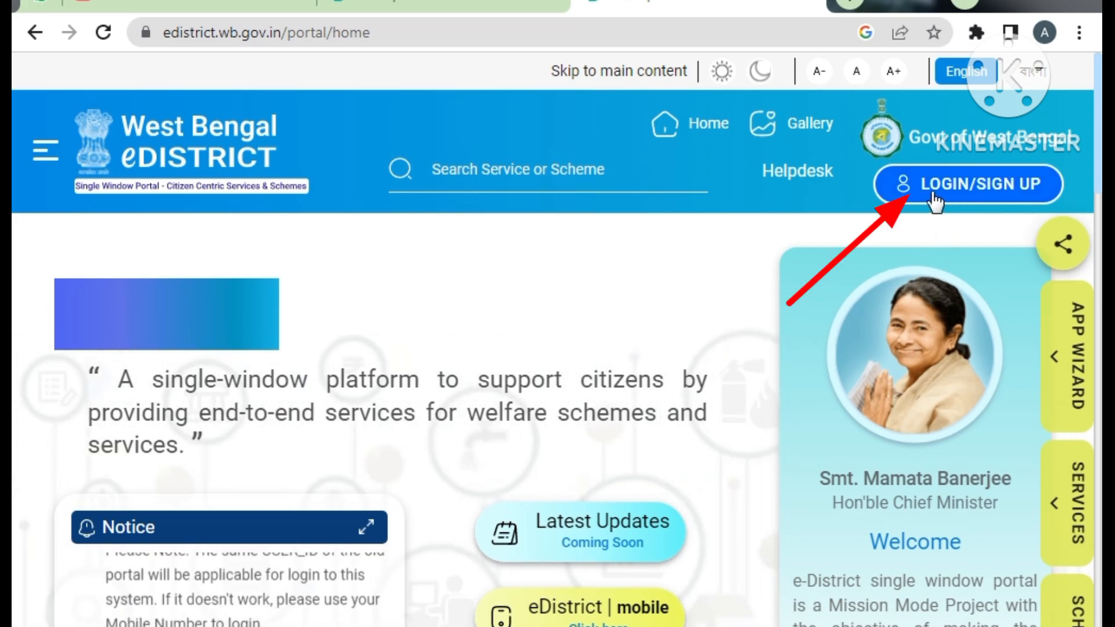
- Go to the portal's LOGIN/SIGN UP page to sign in
click(976, 192)
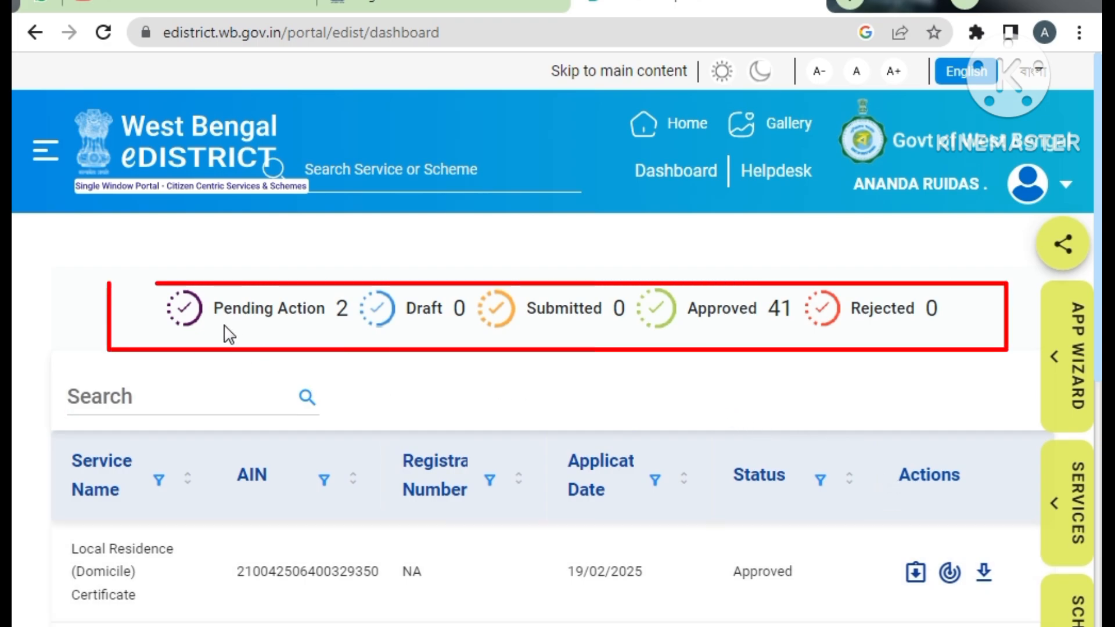
- Open Services from the menu, filter to Certificates and scroll to Local Residence (Domicile)
click(46, 155)
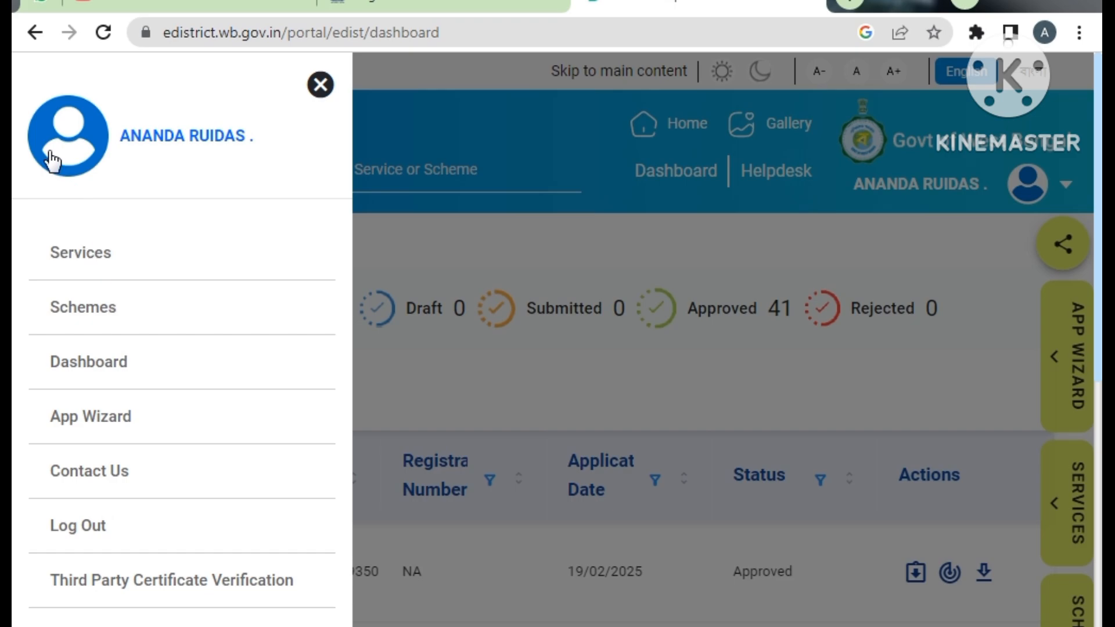
click(93, 256)
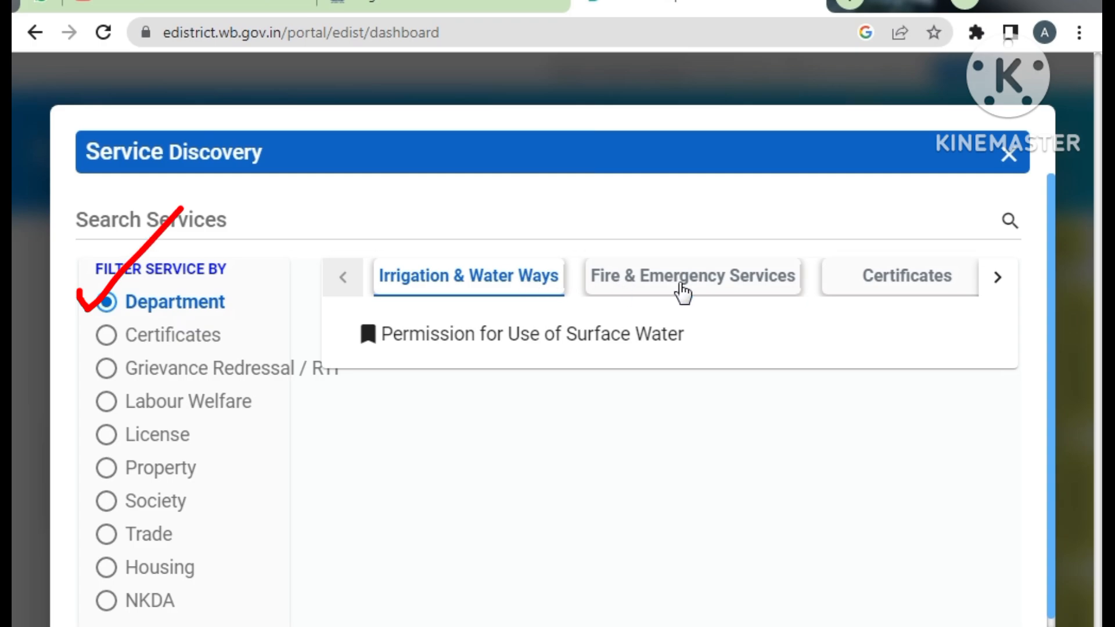
click(144, 342)
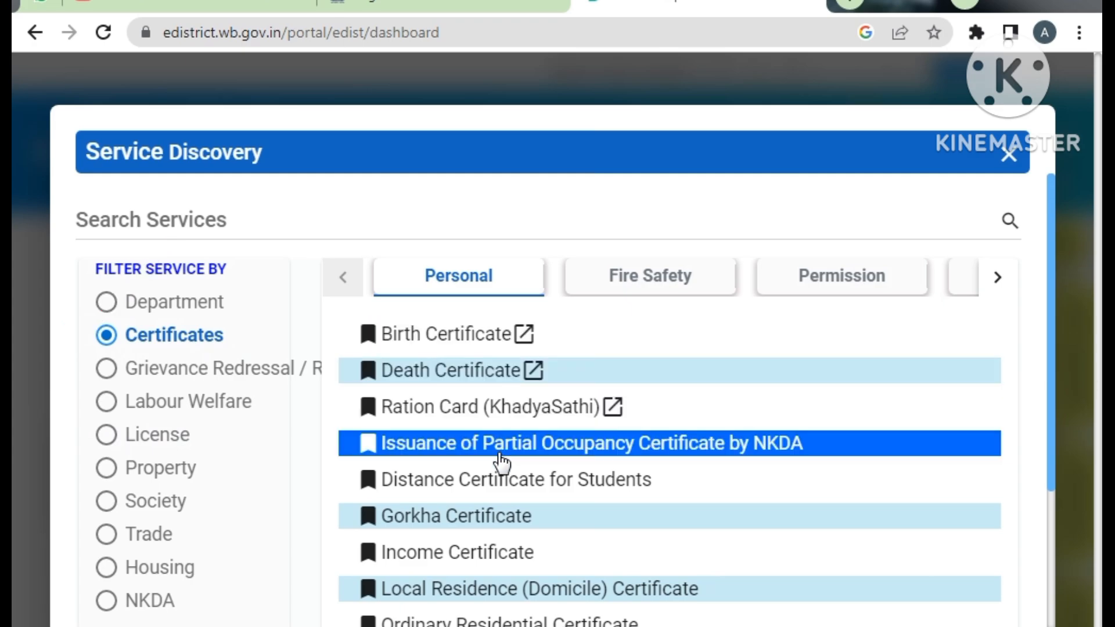
scroll(590, 554, down, 3)
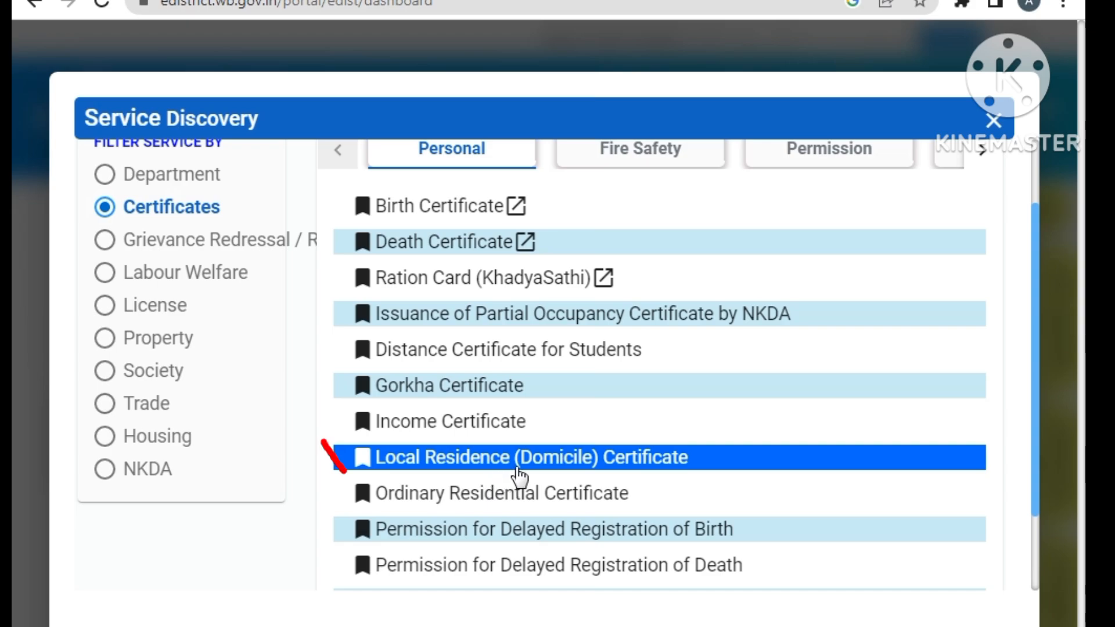
- Choose Local Residence (Domicile) Certificate and accept its requirements
click(519, 471)
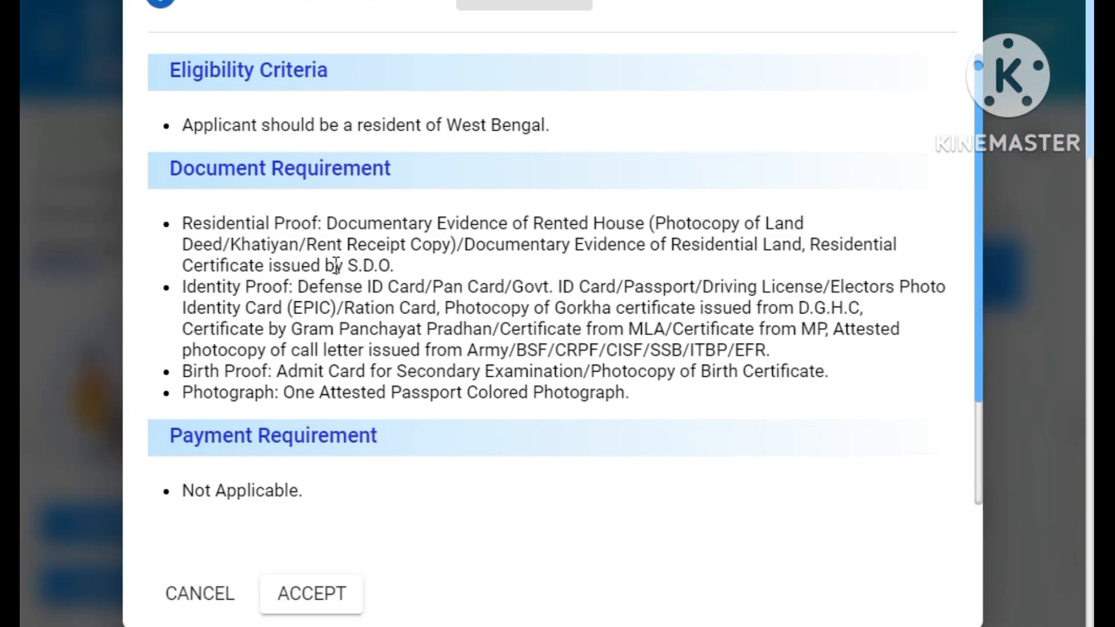
scroll(372, 264, down, 2)
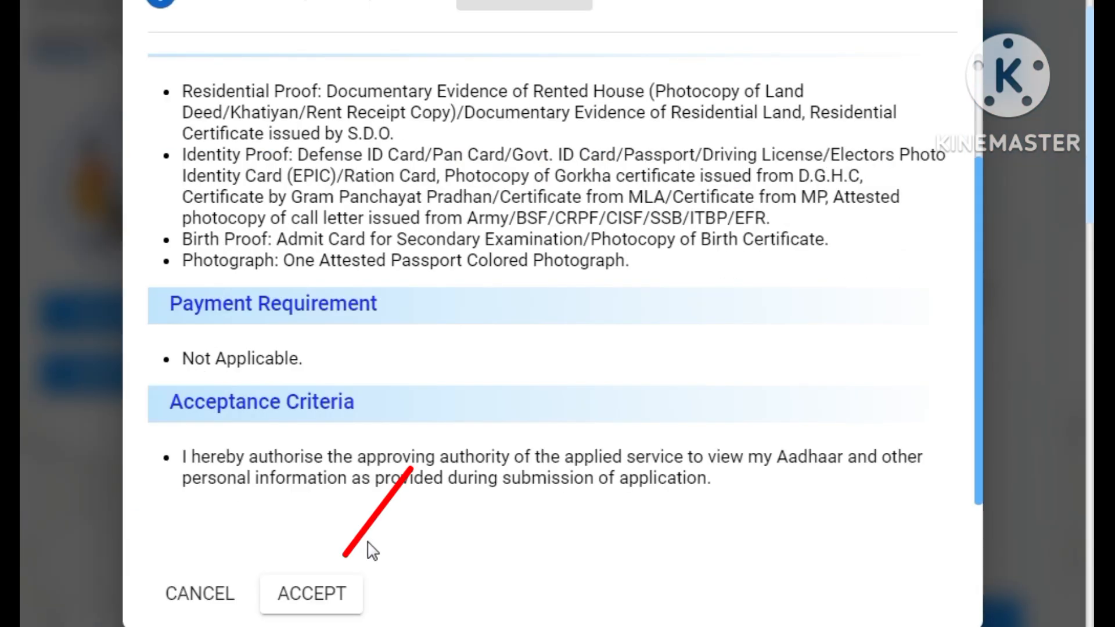
click(333, 602)
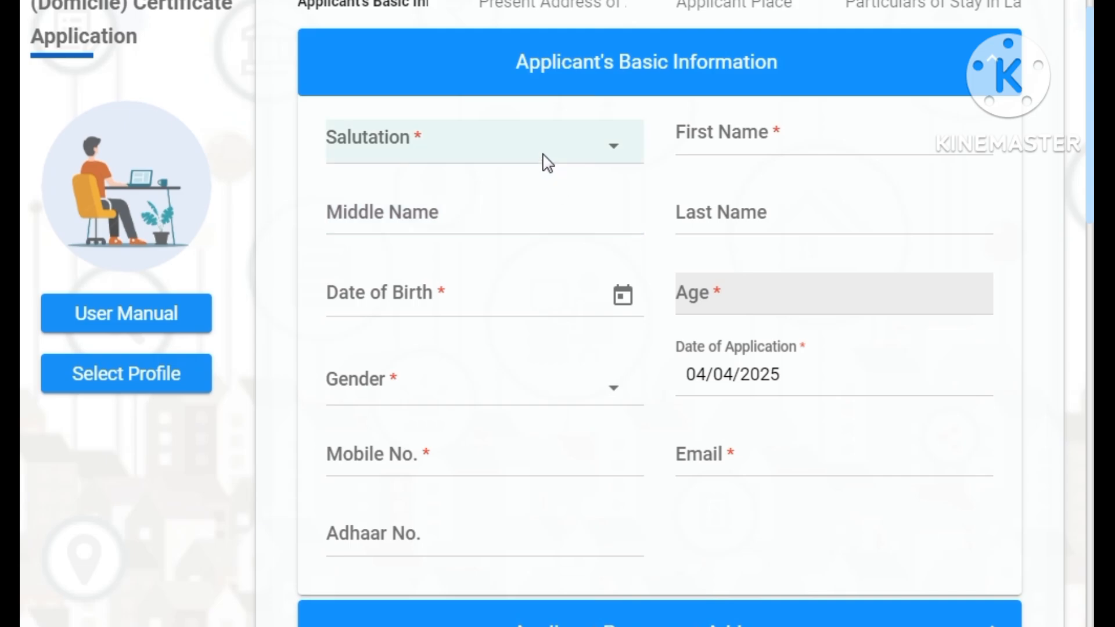
- Set salutation Mr., move through the name and Aadhaar fields, and scroll to the address
click(534, 162)
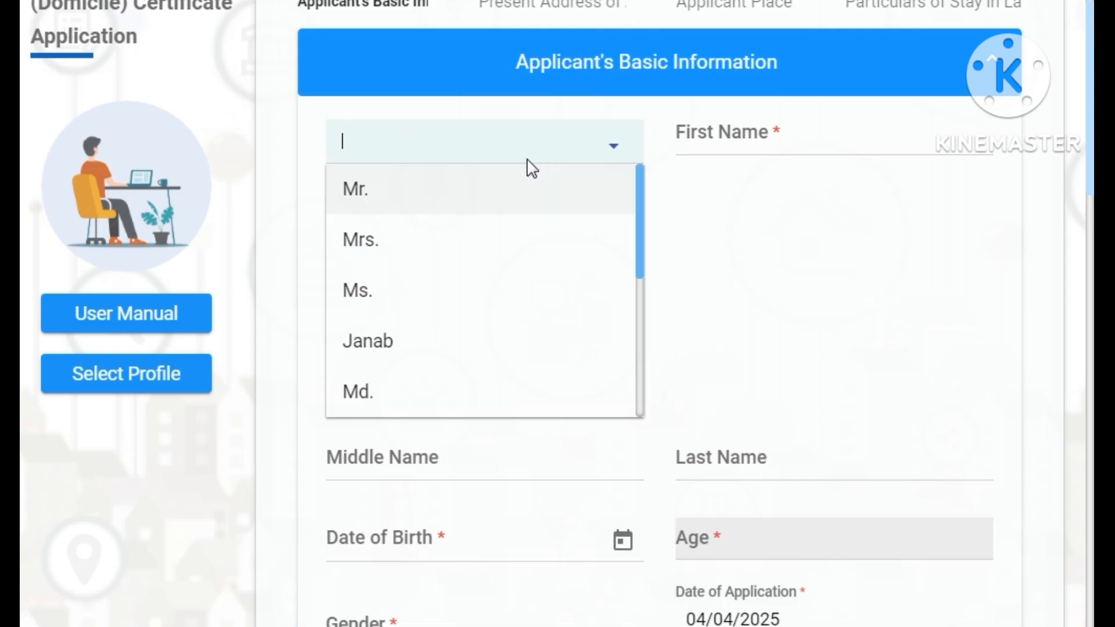
click(460, 204)
click(702, 142)
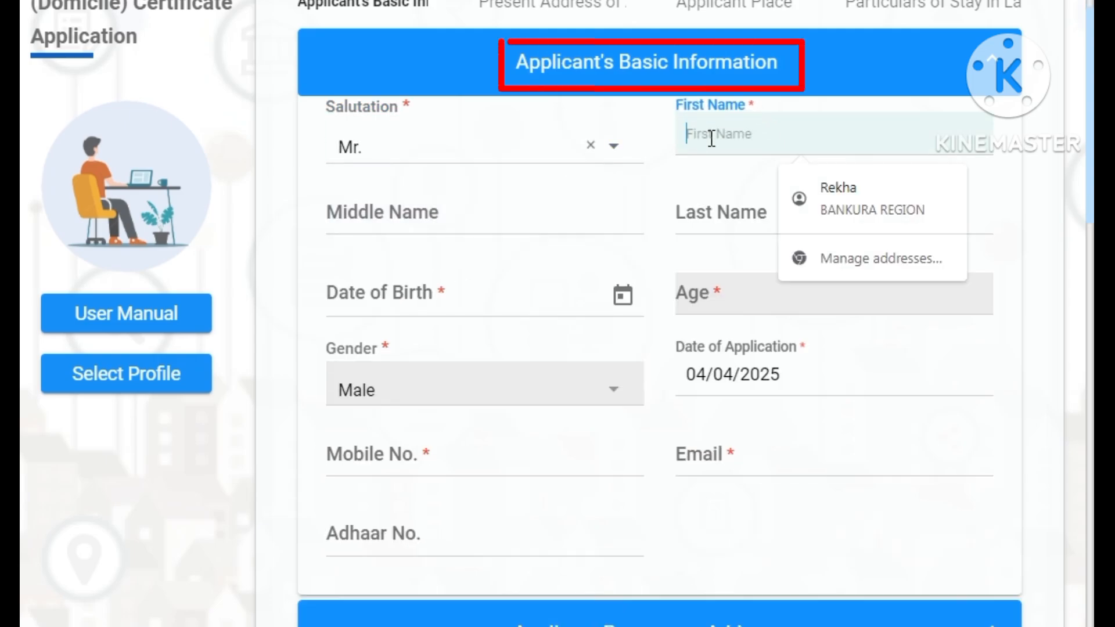
click(701, 197)
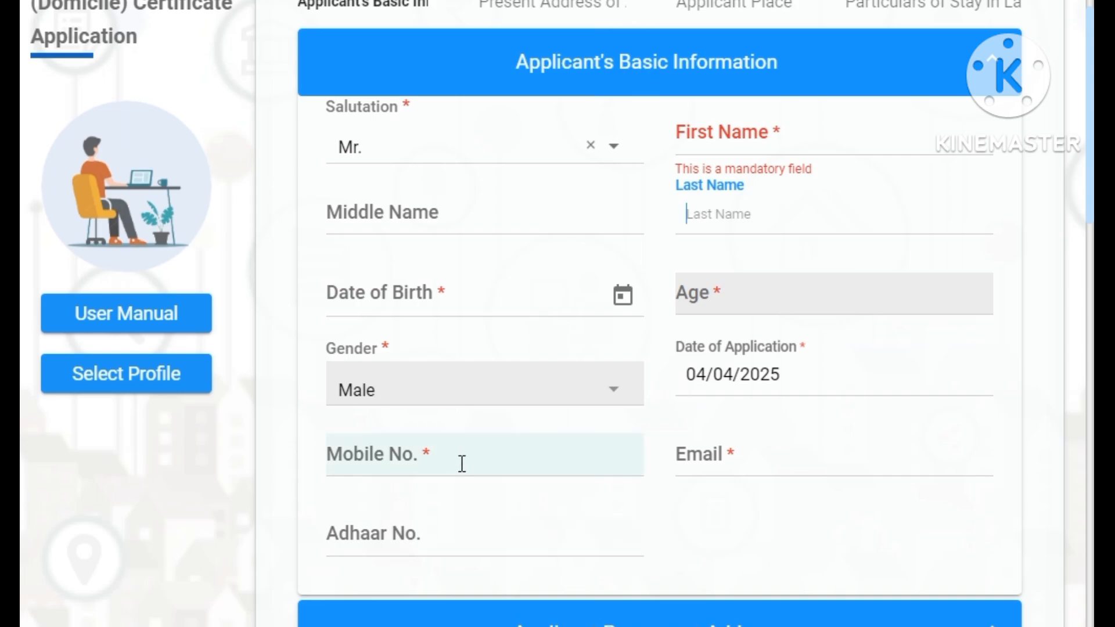
scroll(461, 463, down, 2)
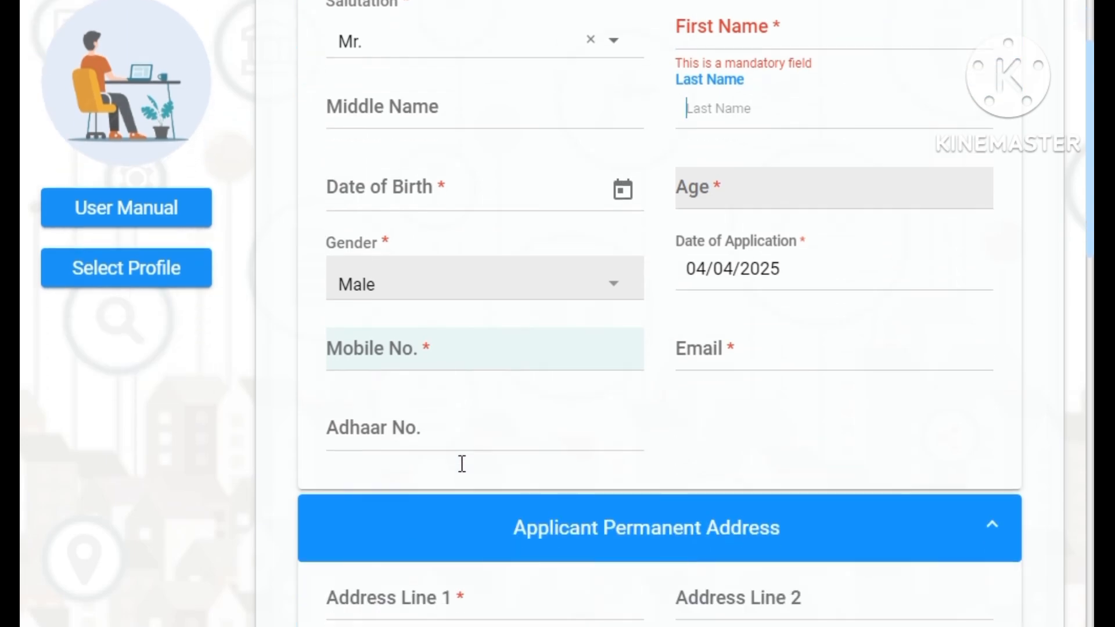
click(495, 437)
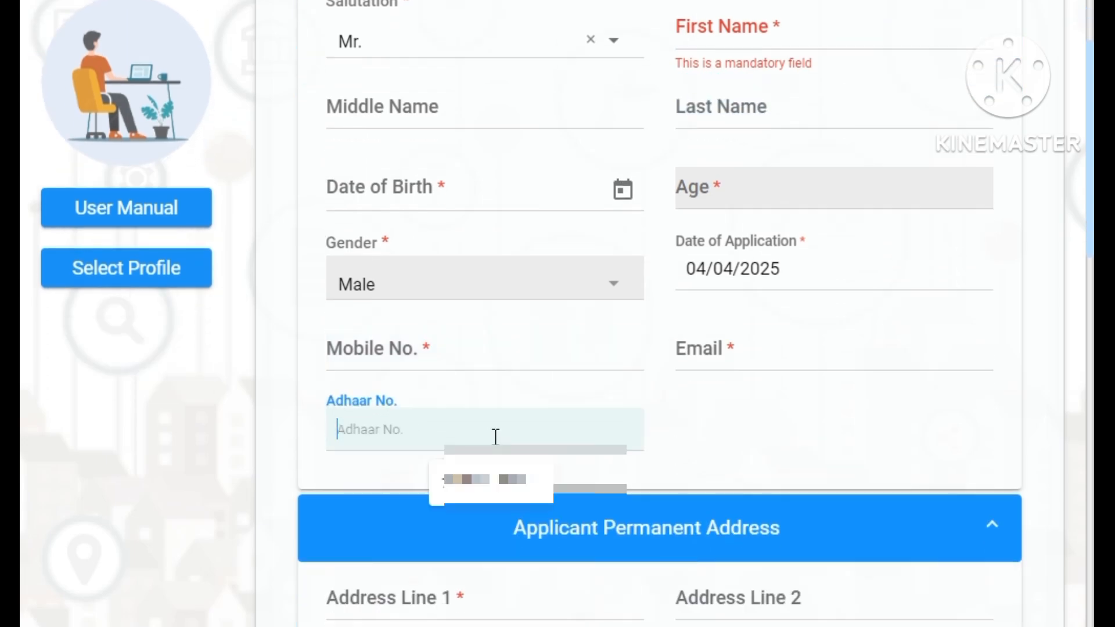
click(716, 465)
scroll(717, 465, down, 5)
scroll(717, 464, down, 2)
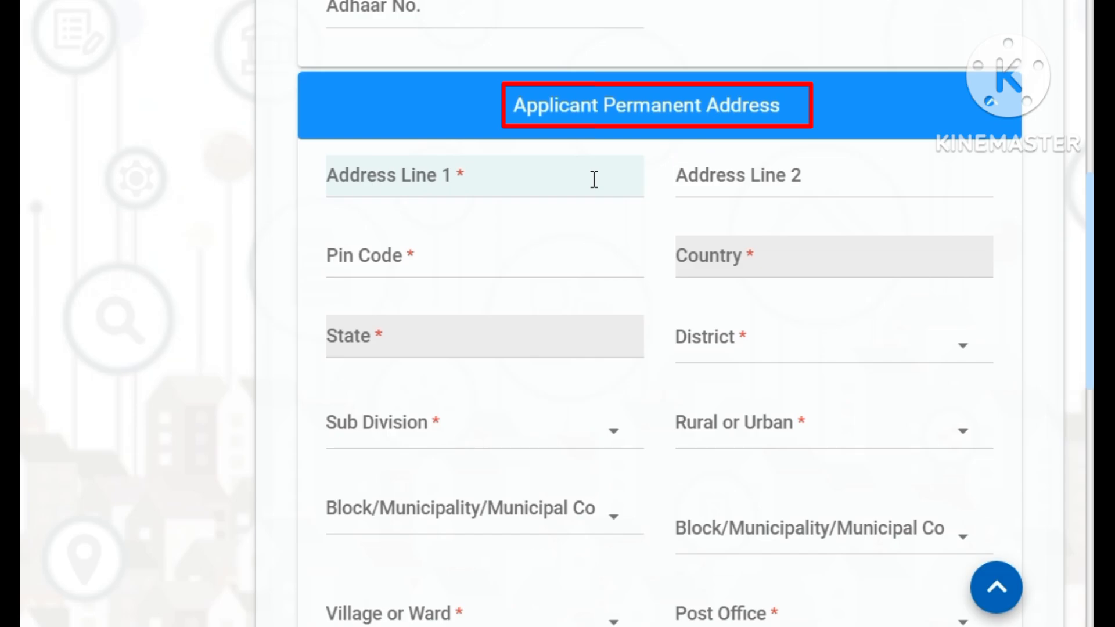
- Enter pin code 722207, district Bankura and sub division Bishnupur
scroll(522, 175, down, 2)
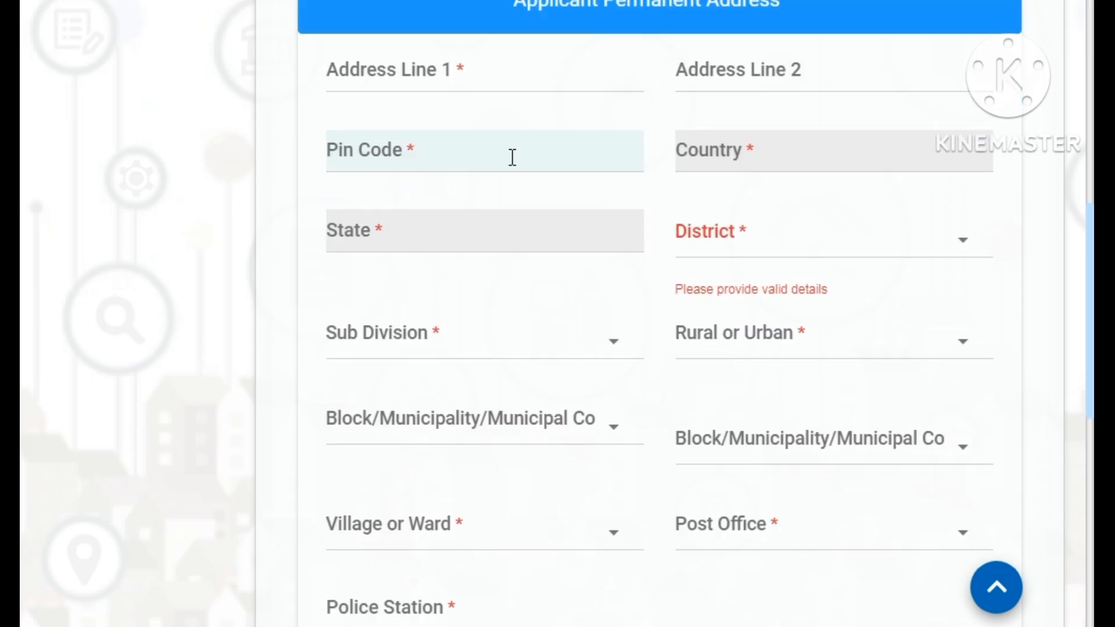
click(513, 157)
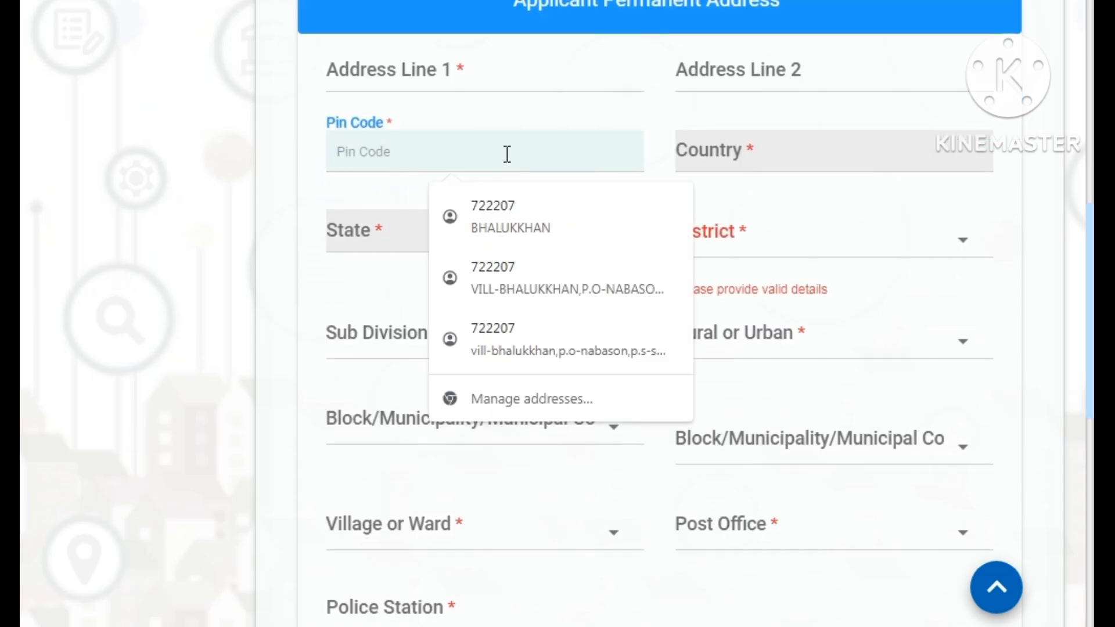
text(722207)
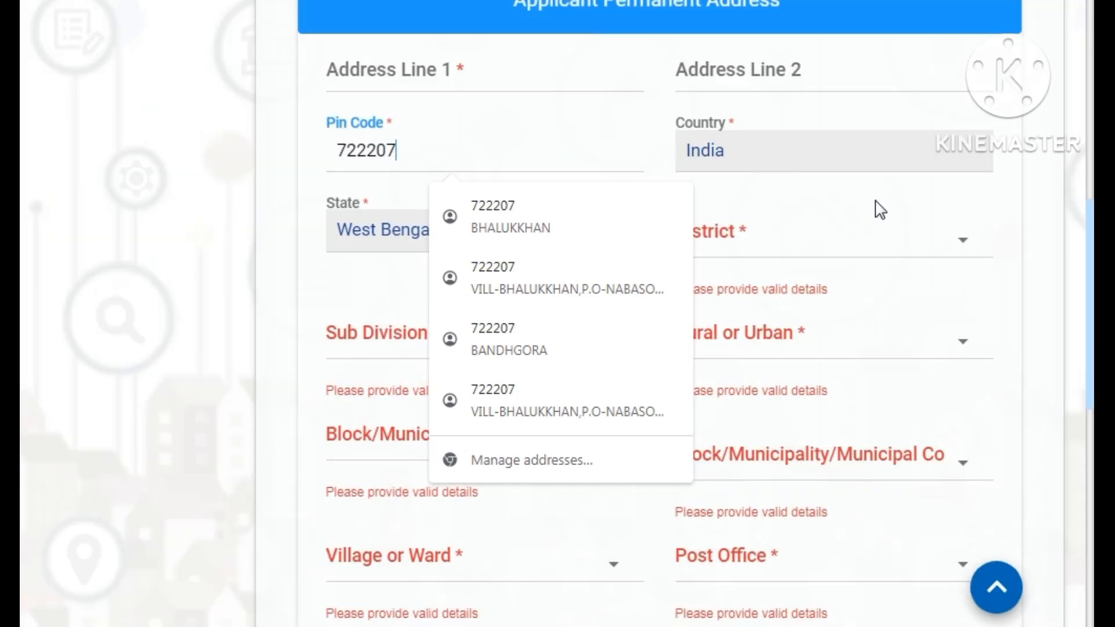
click(880, 210)
click(740, 243)
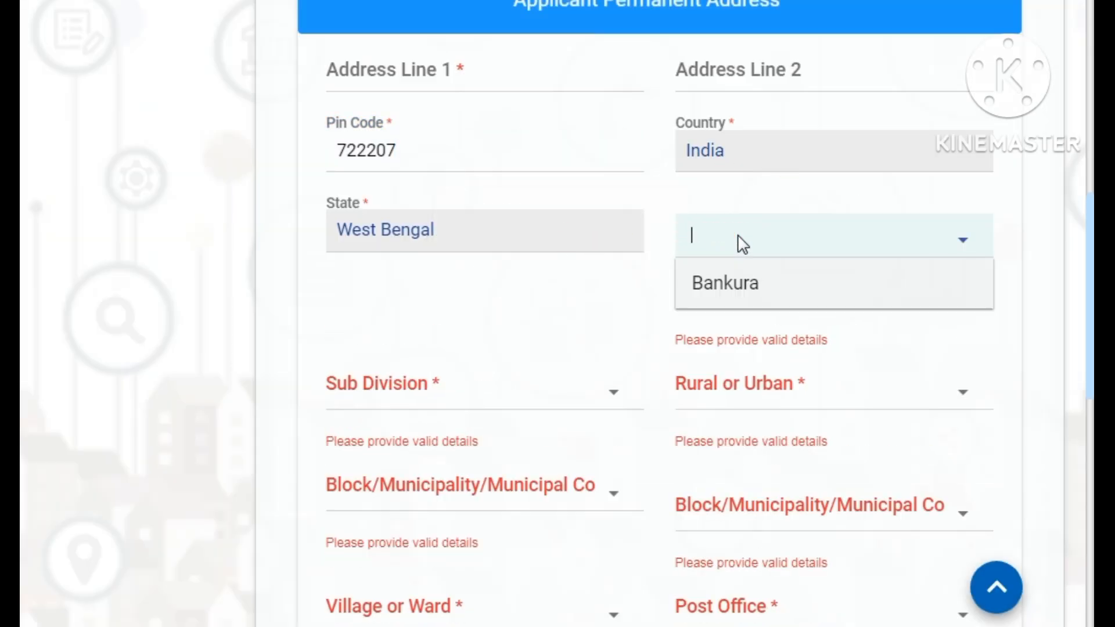
click(736, 283)
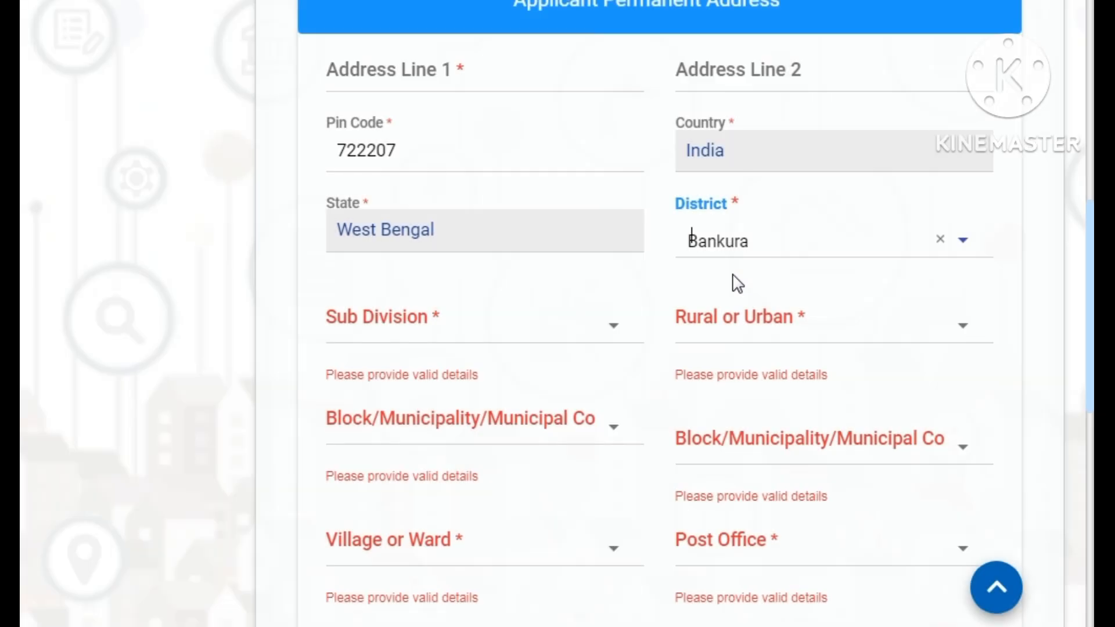
click(528, 341)
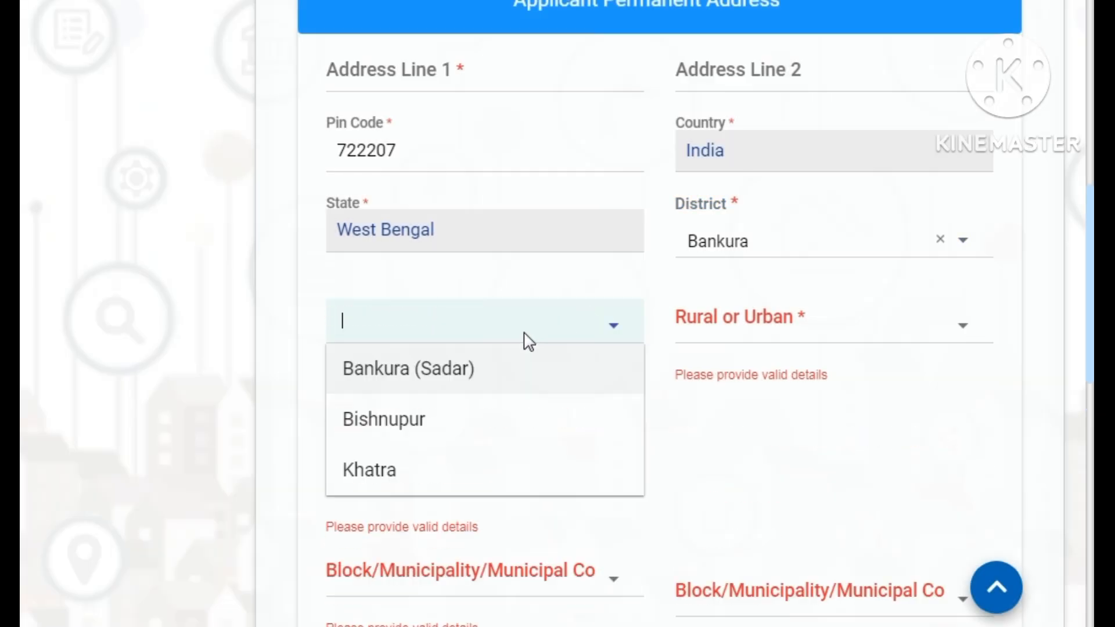
click(448, 437)
click(852, 324)
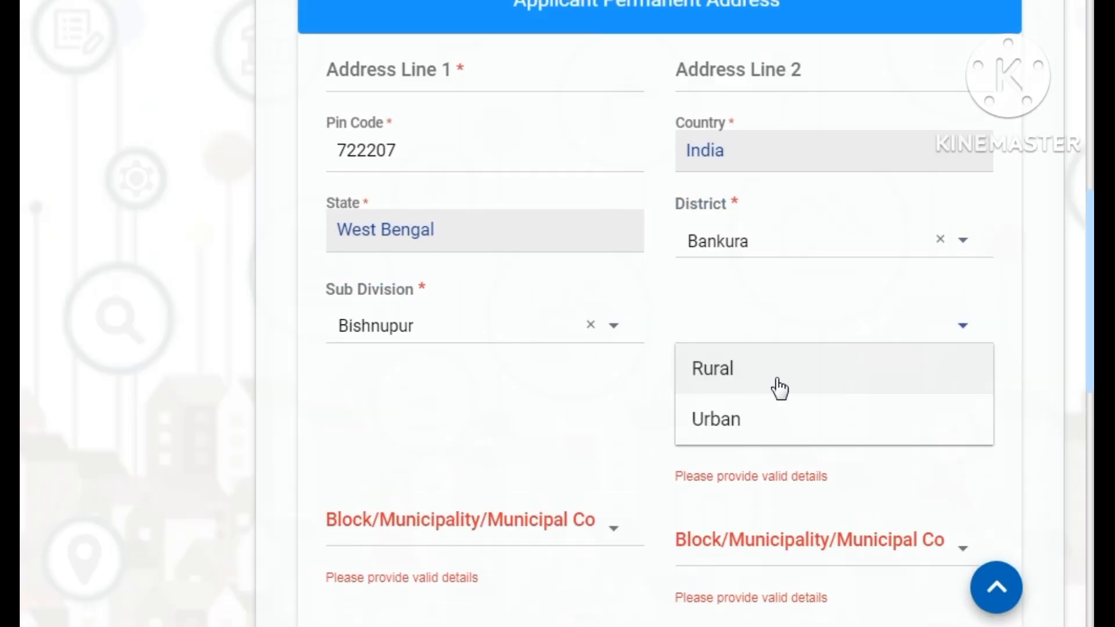
click(772, 397)
click(598, 406)
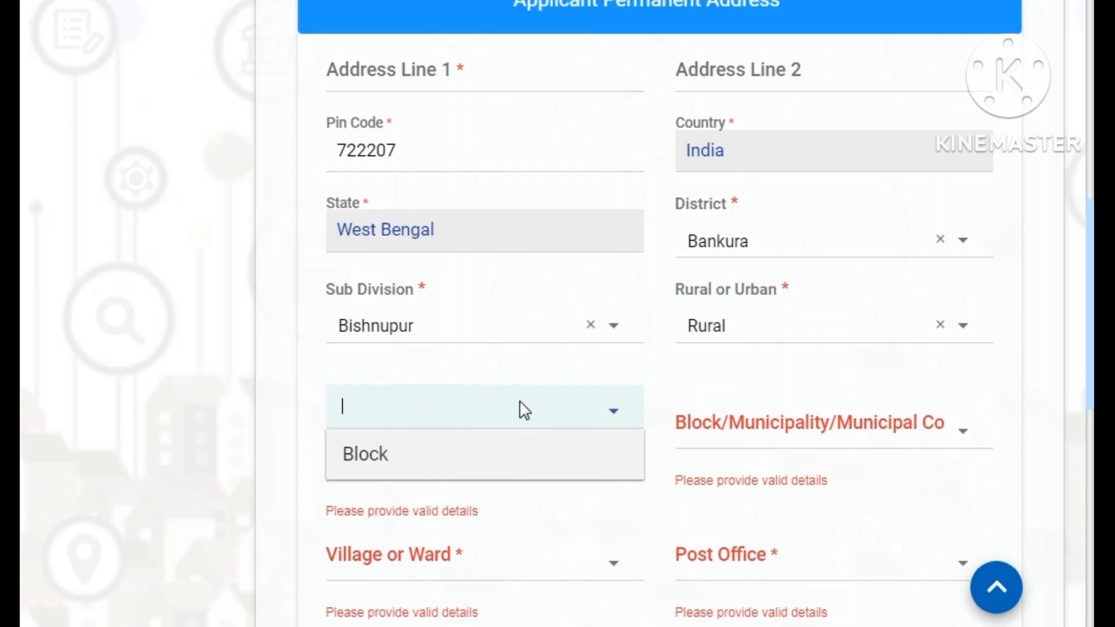
click(480, 470)
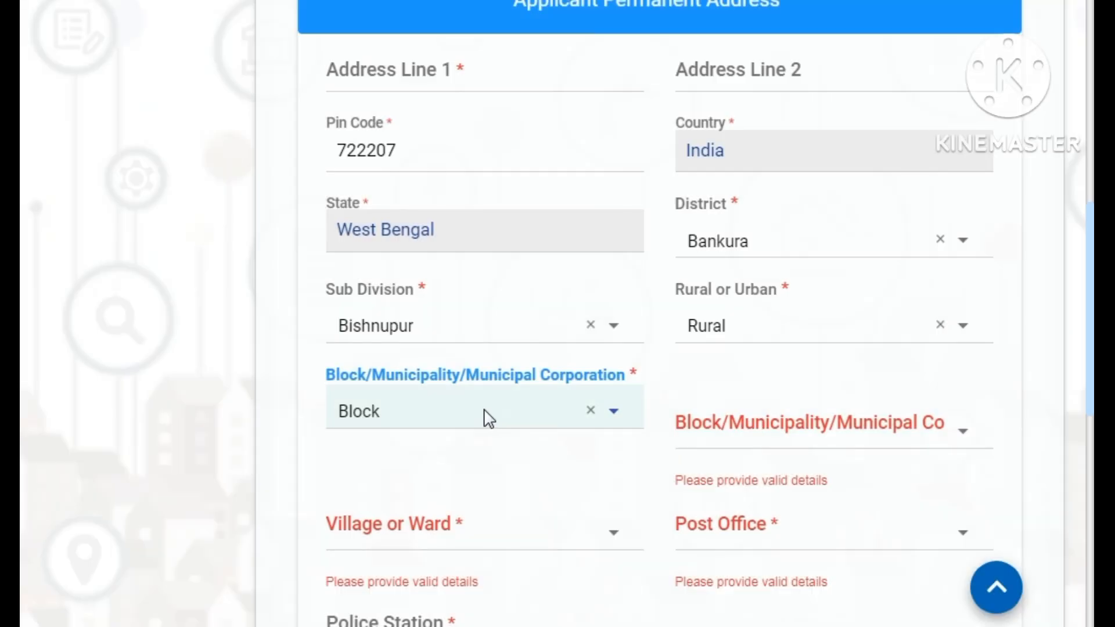
click(741, 435)
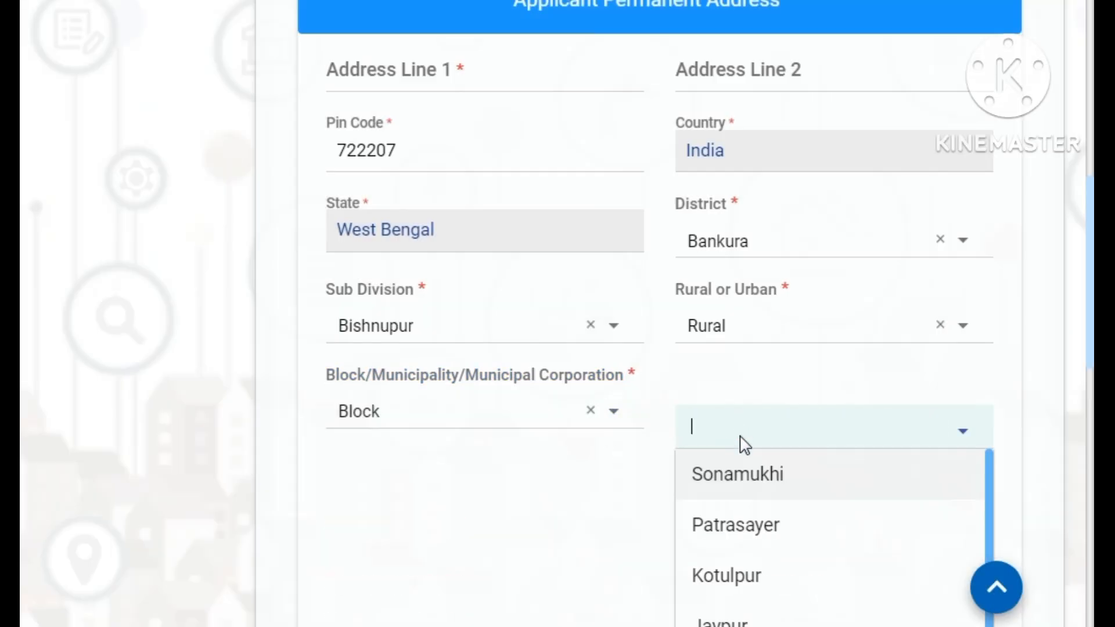
click(746, 495)
scroll(724, 481, down, 3)
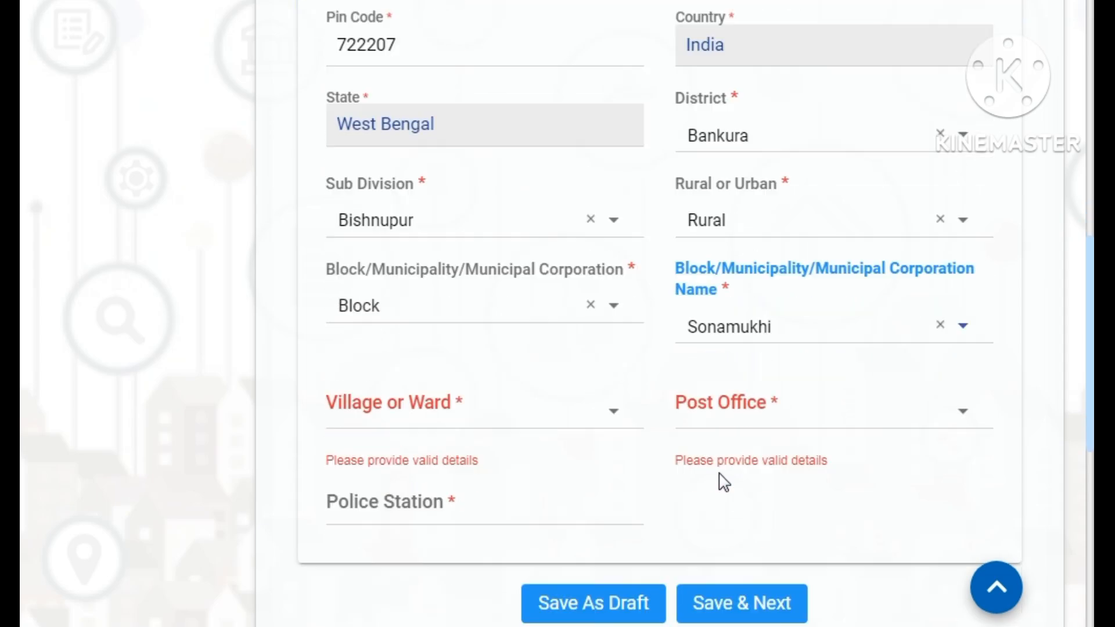
click(573, 326)
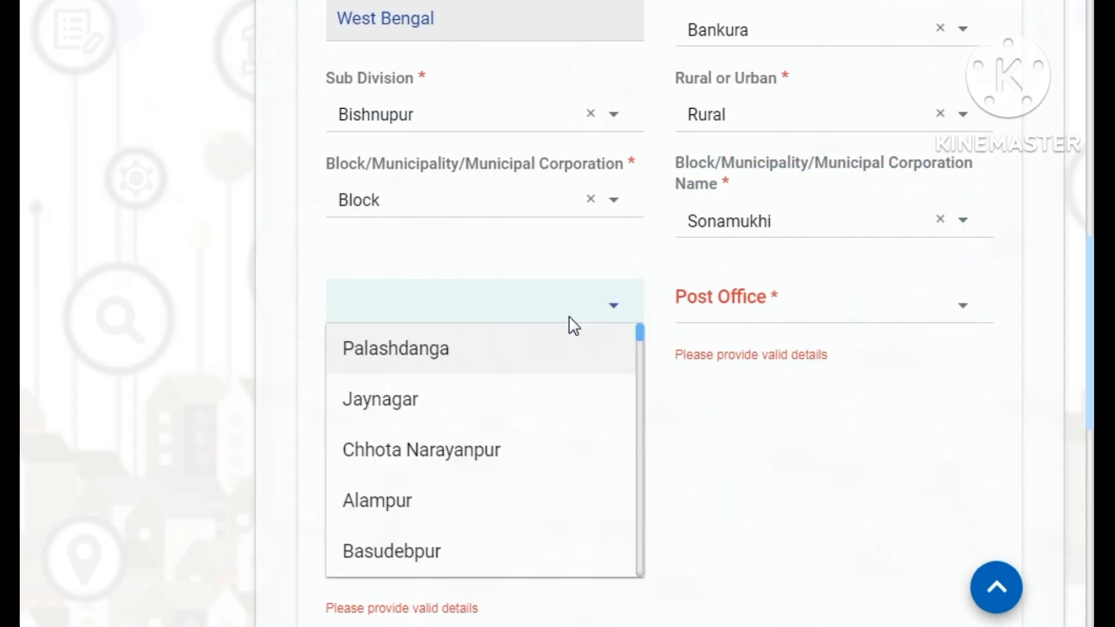
click(528, 474)
- Set post office Nabasan BO, visit the police station field, and Save & Next
click(751, 325)
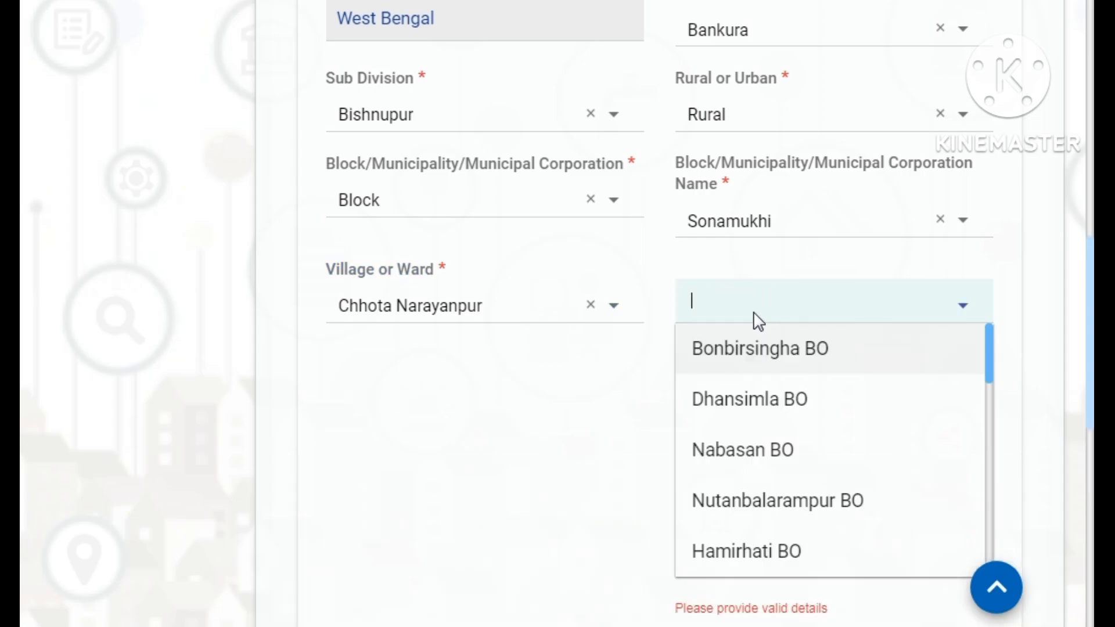
click(764, 455)
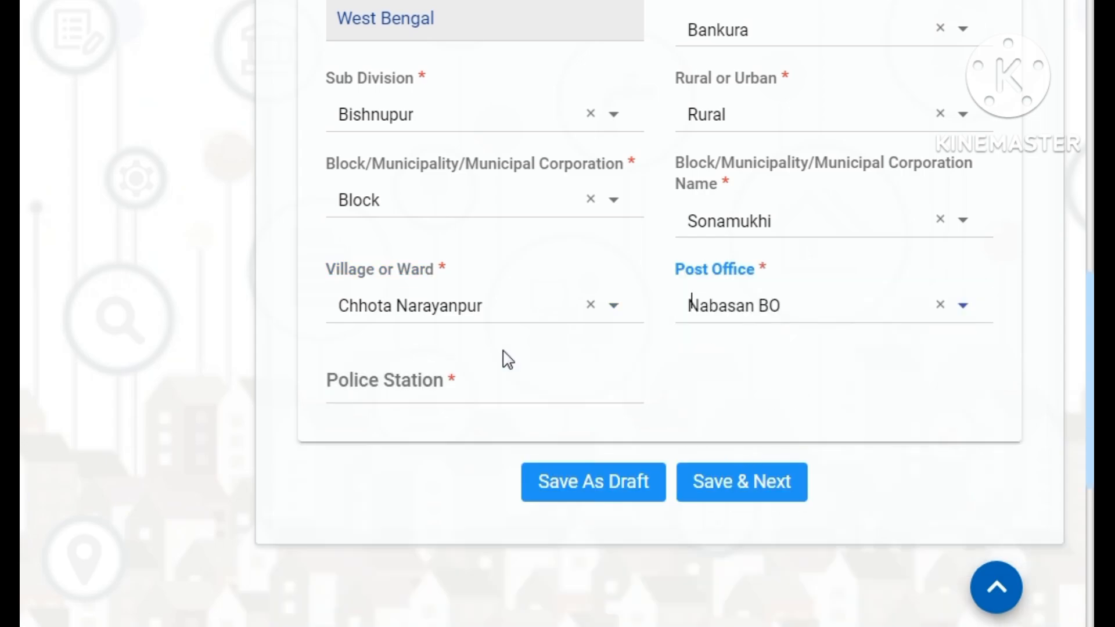
click(466, 394)
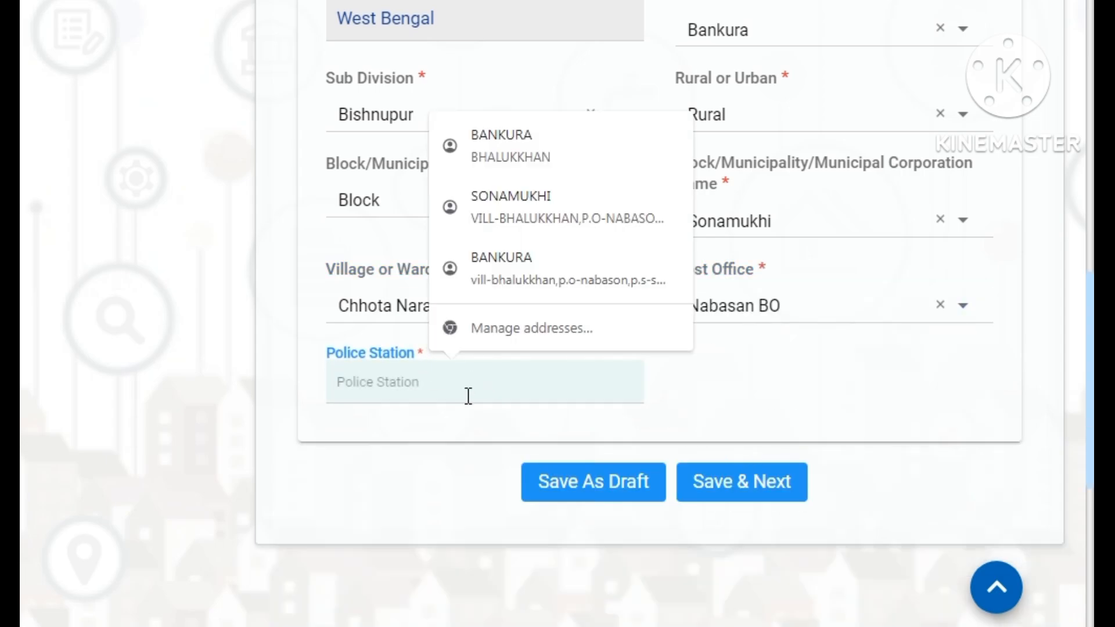
click(595, 535)
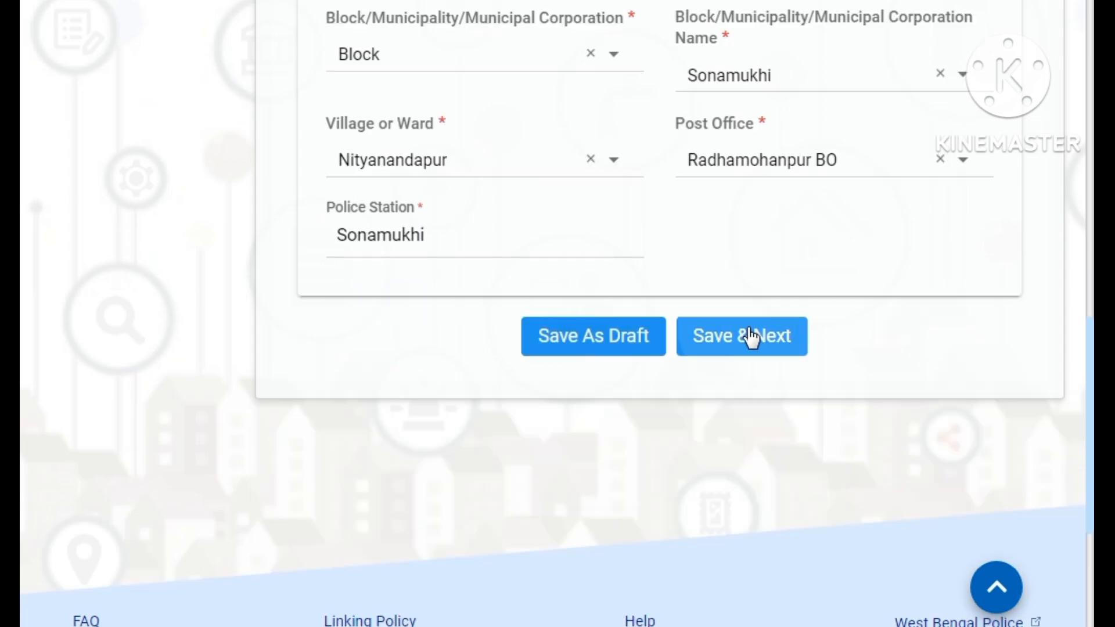
click(748, 330)
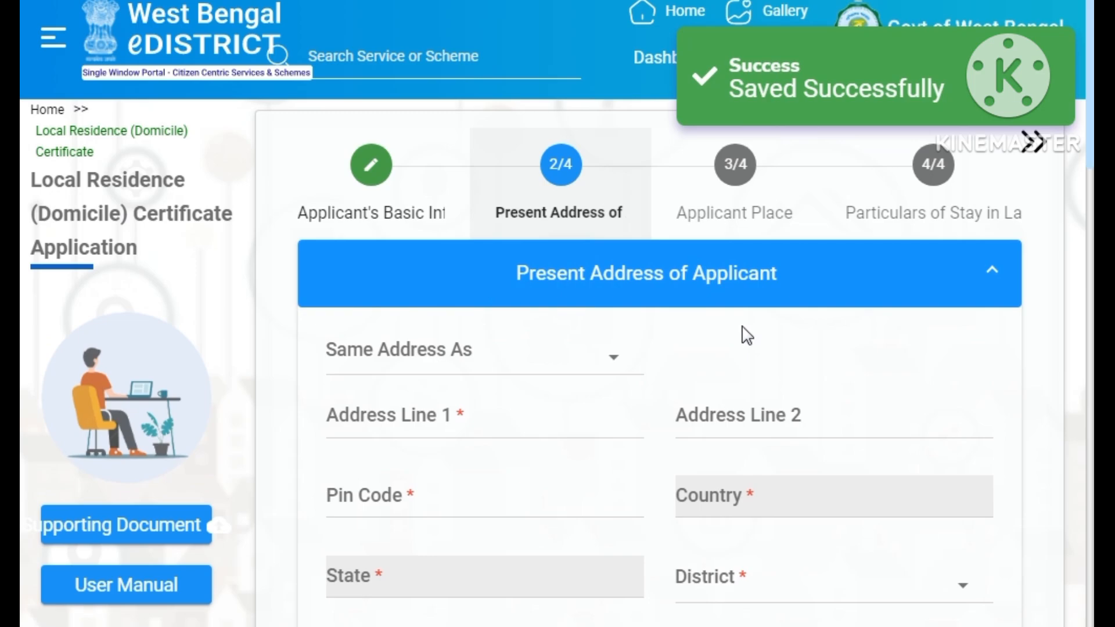
- Make the present address the same as the Permanent Address of Applicant
scroll(733, 343, down, 2)
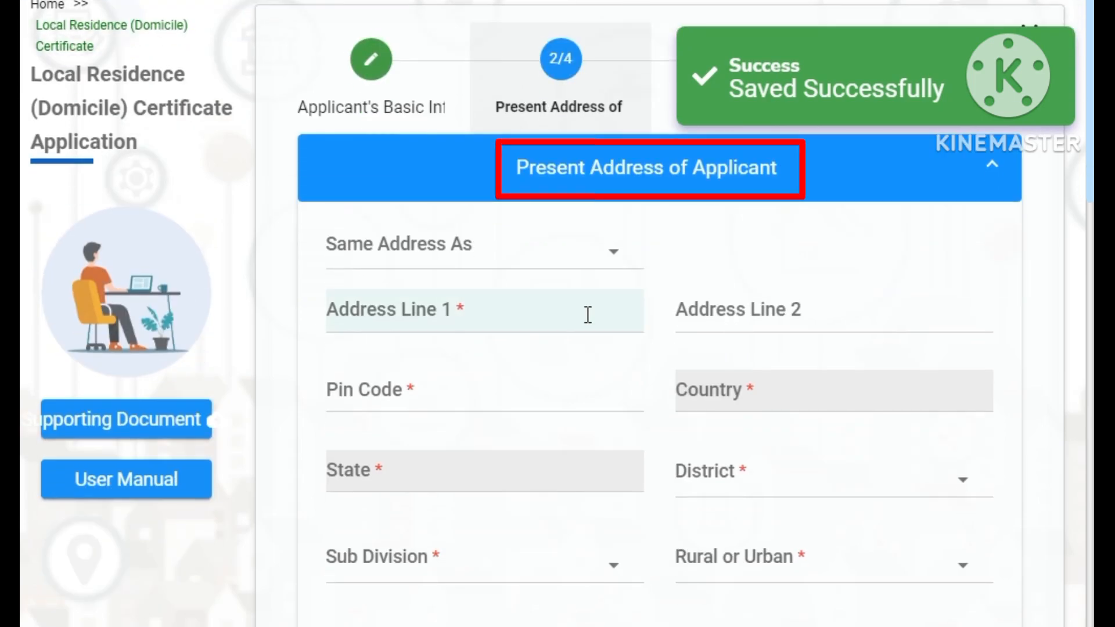
click(462, 261)
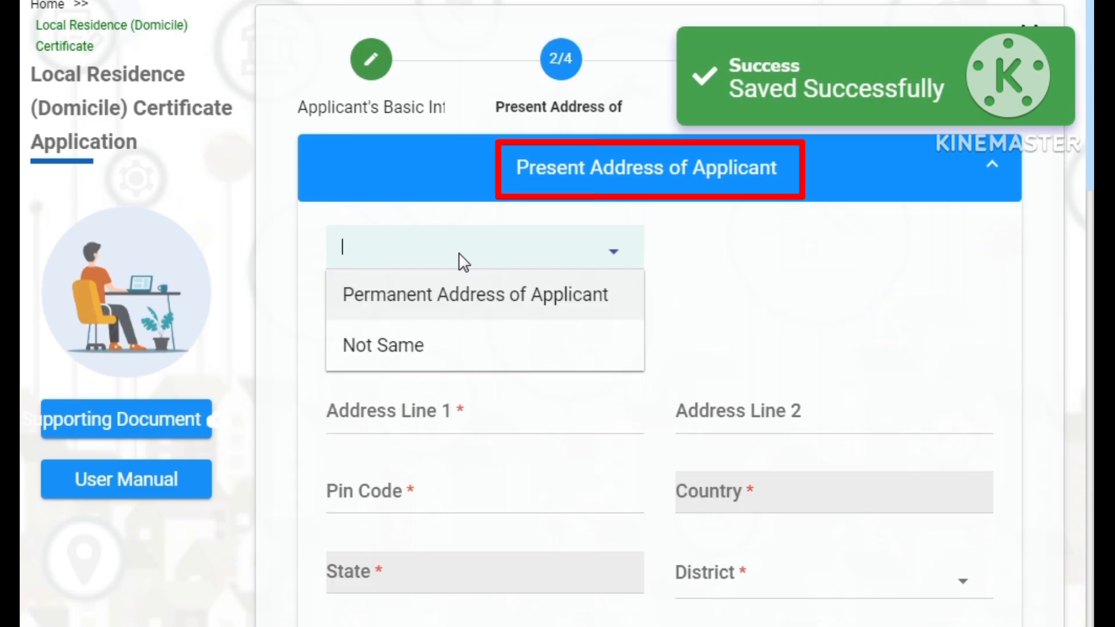
click(459, 308)
scroll(824, 279, down, 8)
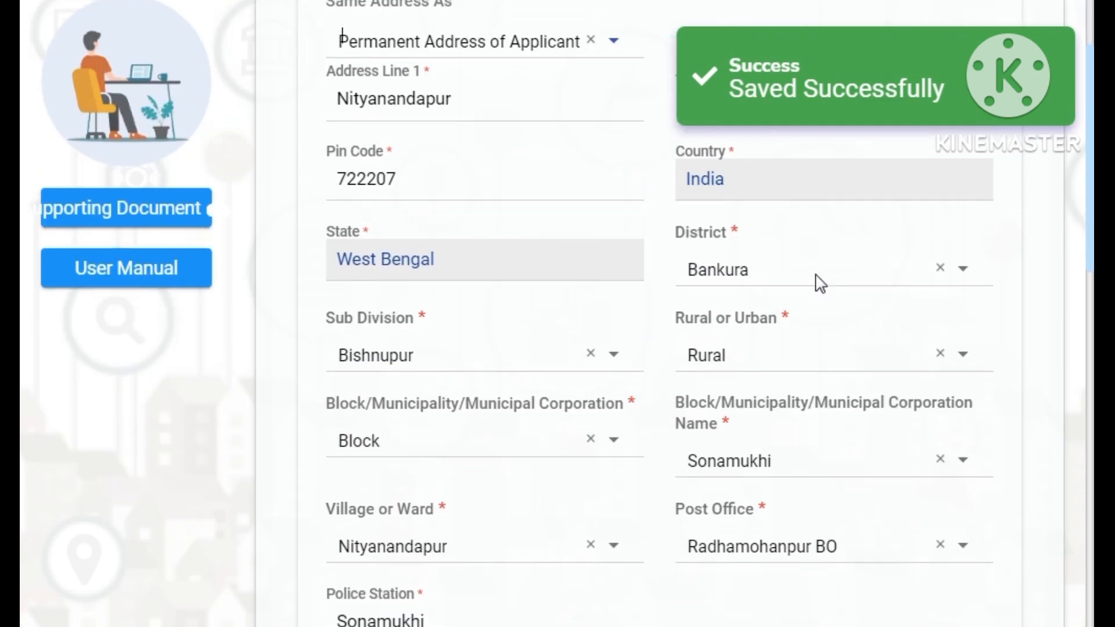
scroll(812, 296, down, 2)
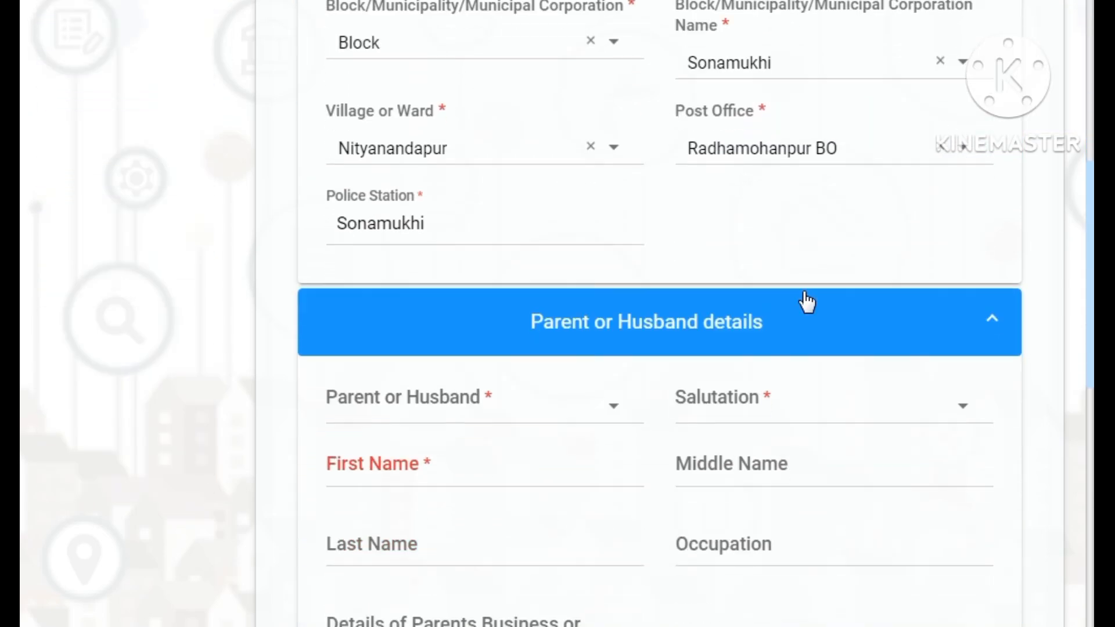
- Set the relation to Father with salutation Mr., entering his first and last name
click(499, 394)
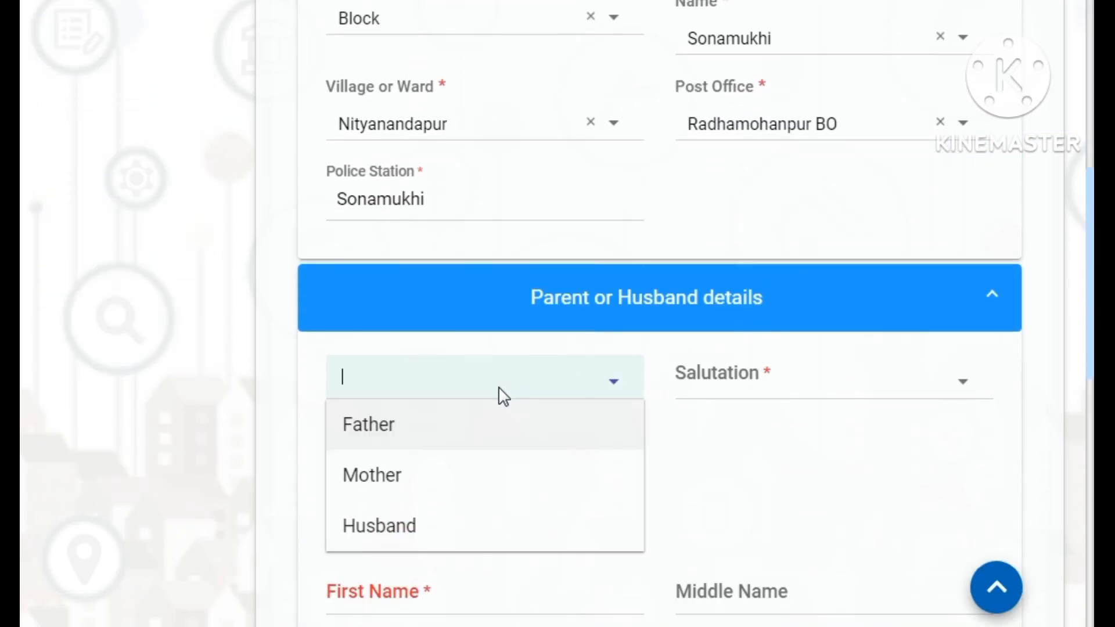
click(481, 434)
click(709, 388)
click(717, 441)
click(424, 445)
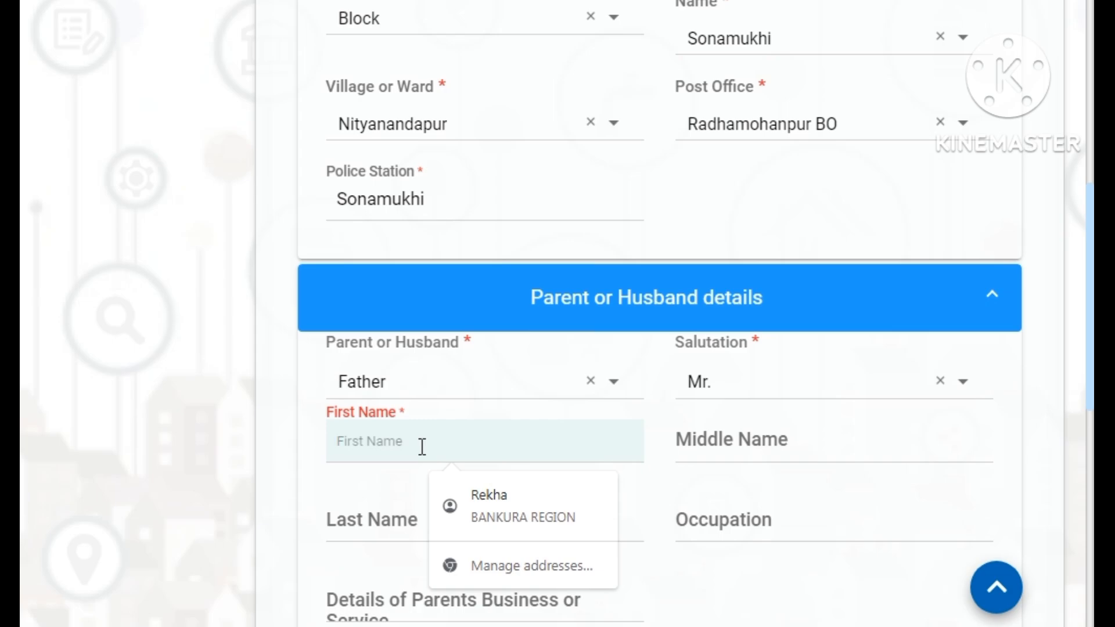
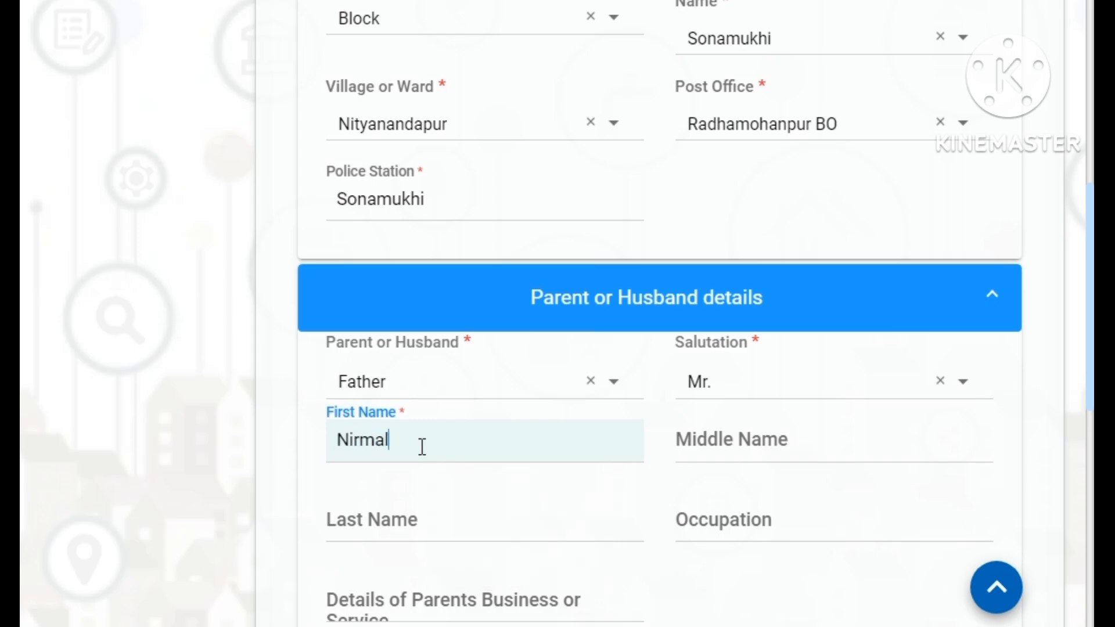
key(Tab)
key(Tab)
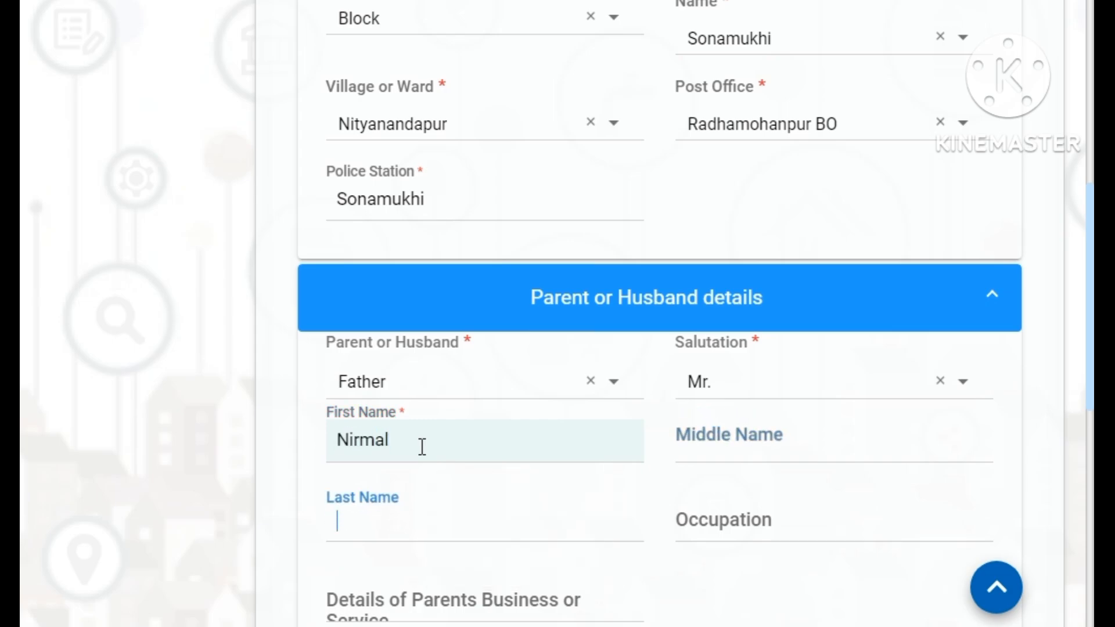
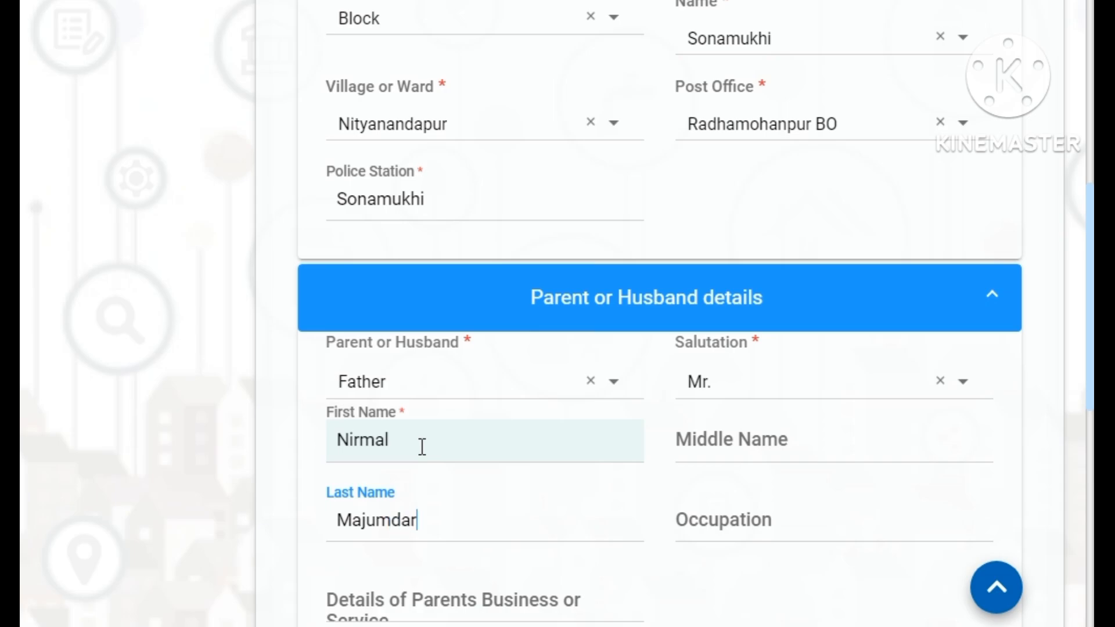
key(Tab)
- Enter occupation 'farmar', leave business details blank and save the section
scroll(426, 435, down, 3)
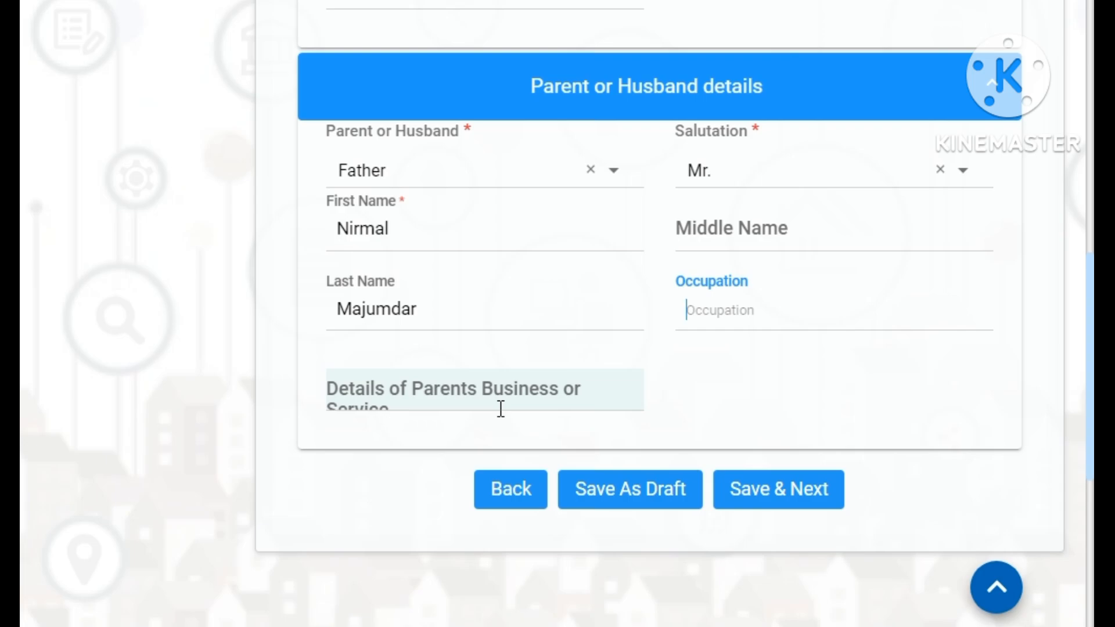
text(farma)
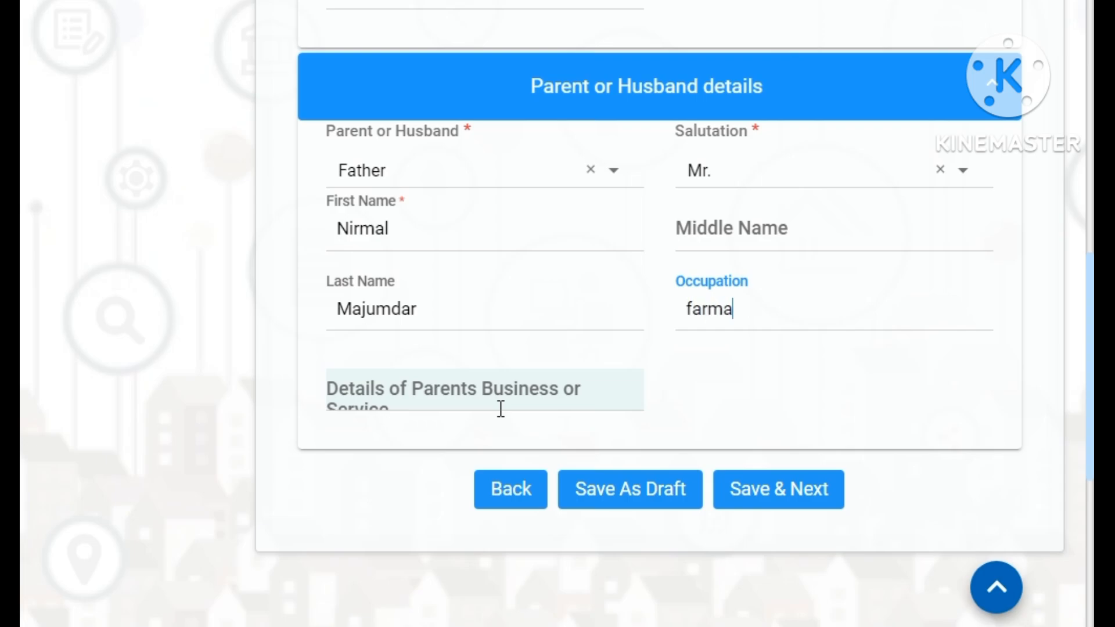
text(r)
click(500, 408)
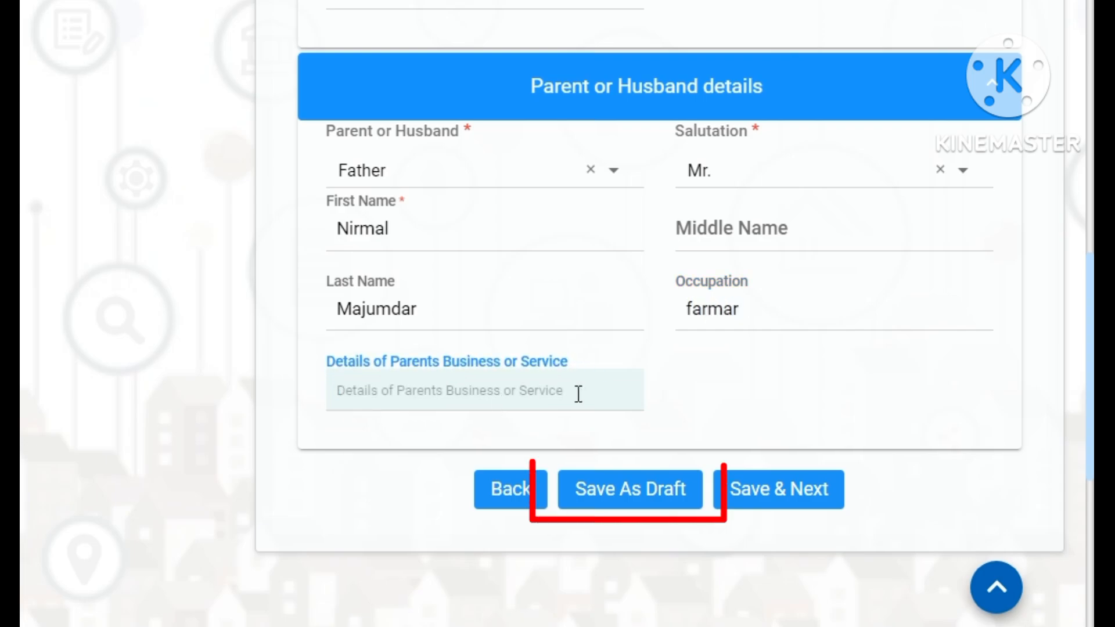
click(711, 393)
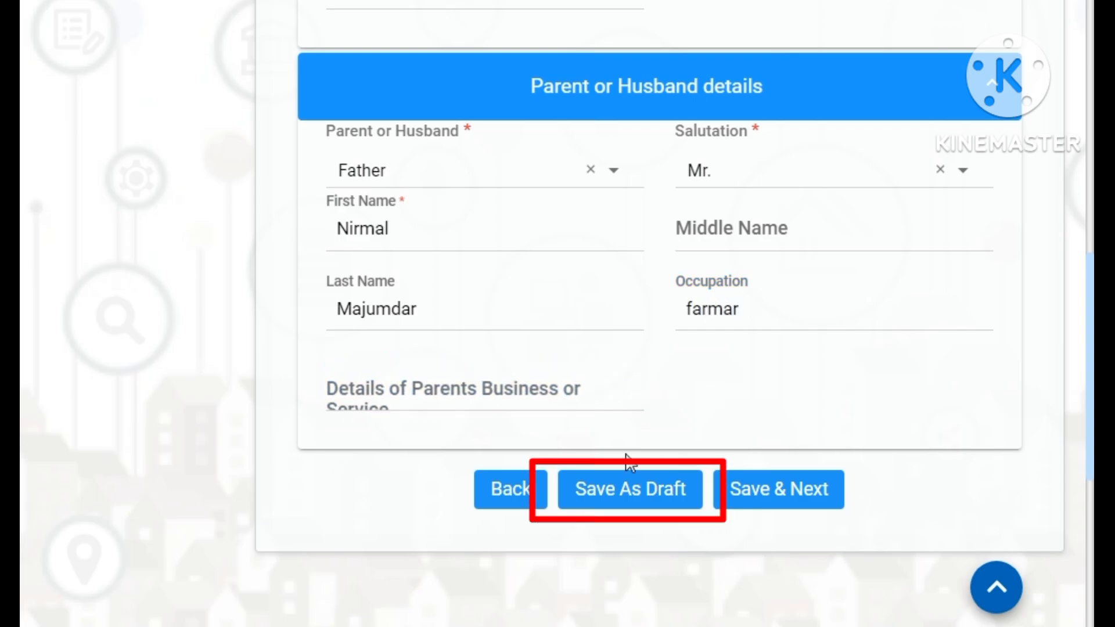
click(622, 498)
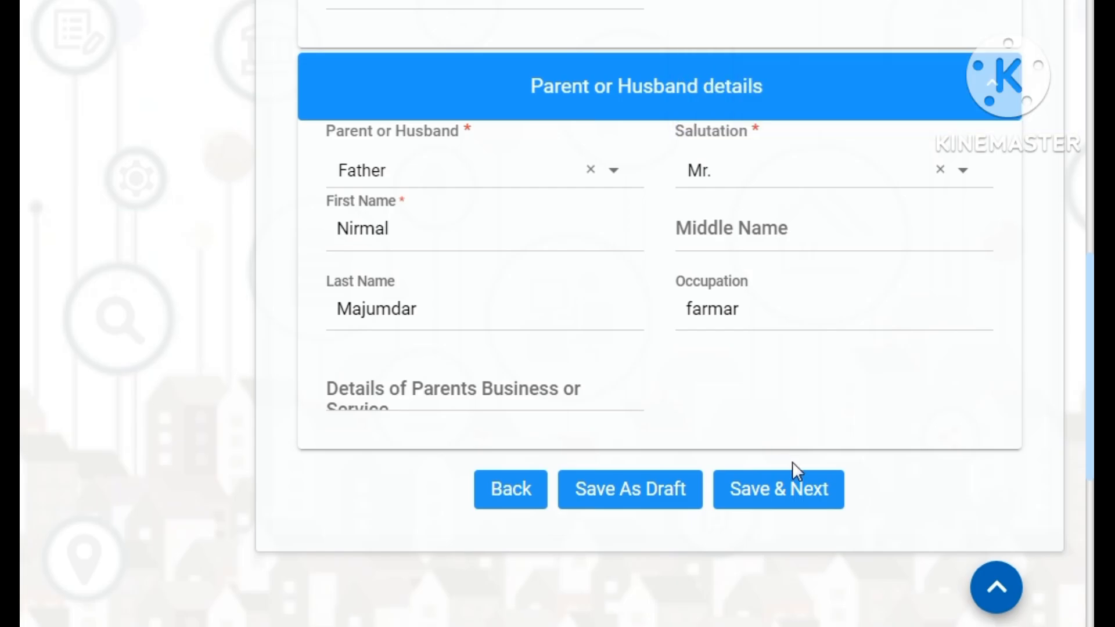
- Save the parent details and choose West Bengal as the birth state
click(783, 493)
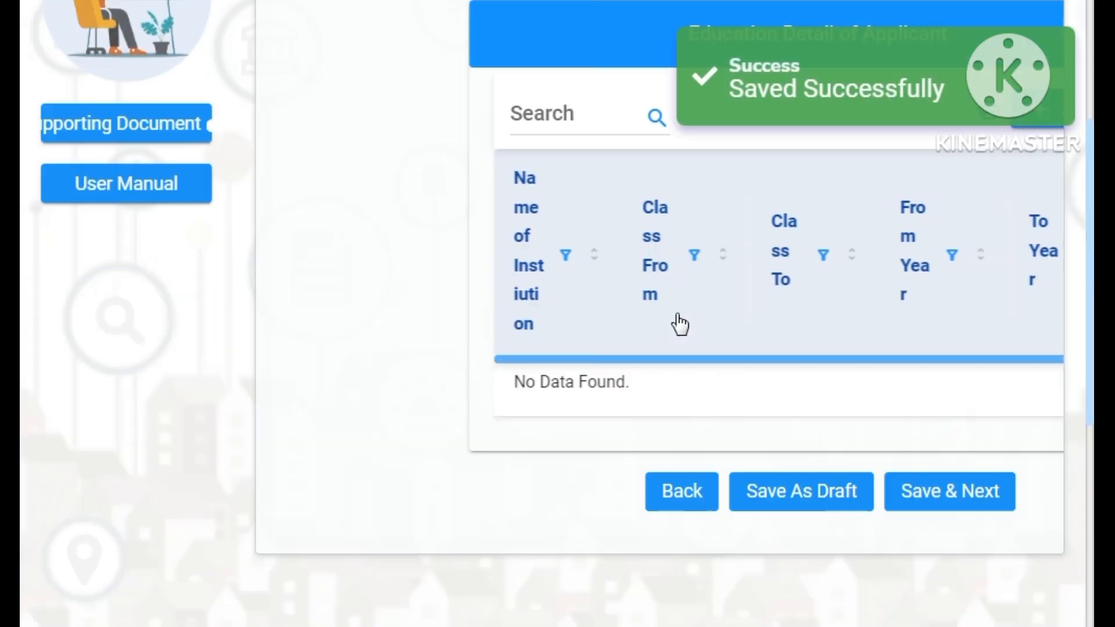
scroll(679, 323, down, 4)
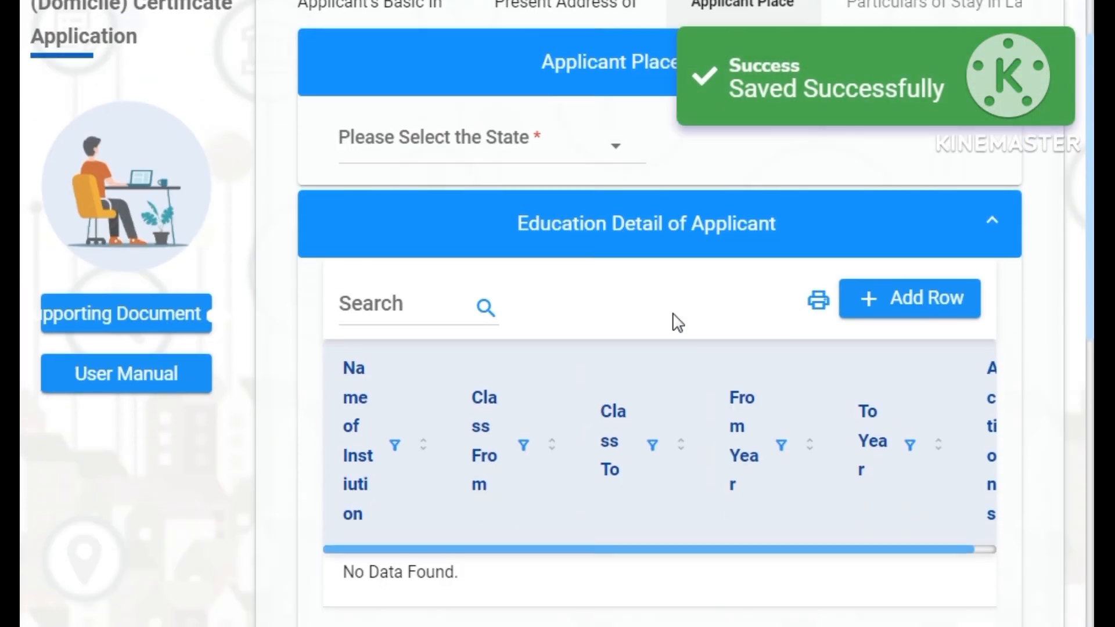
click(538, 141)
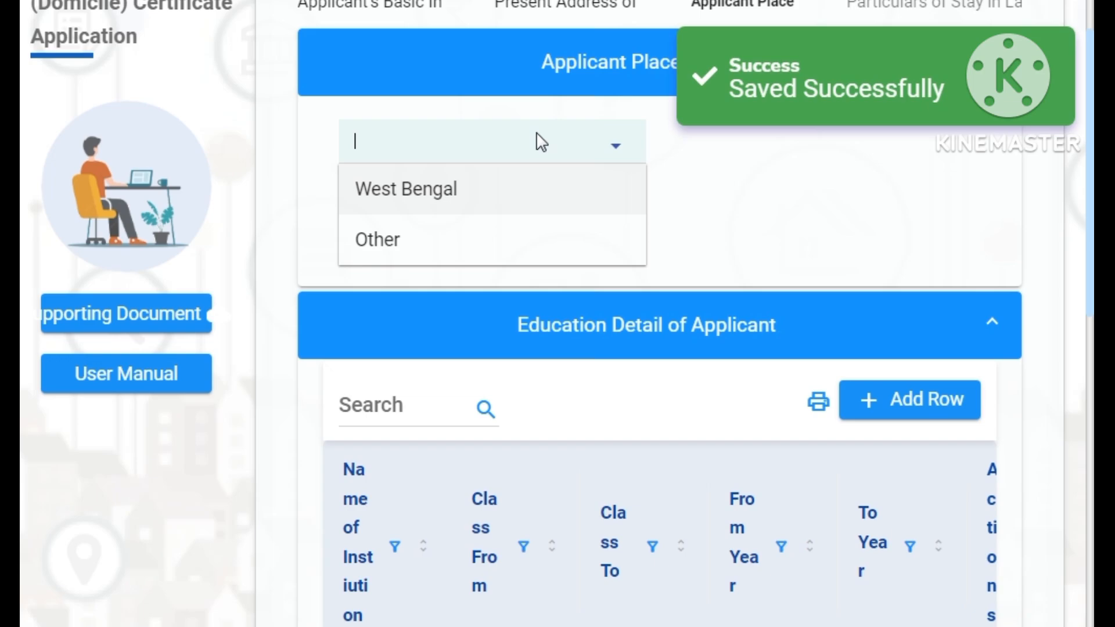
click(514, 200)
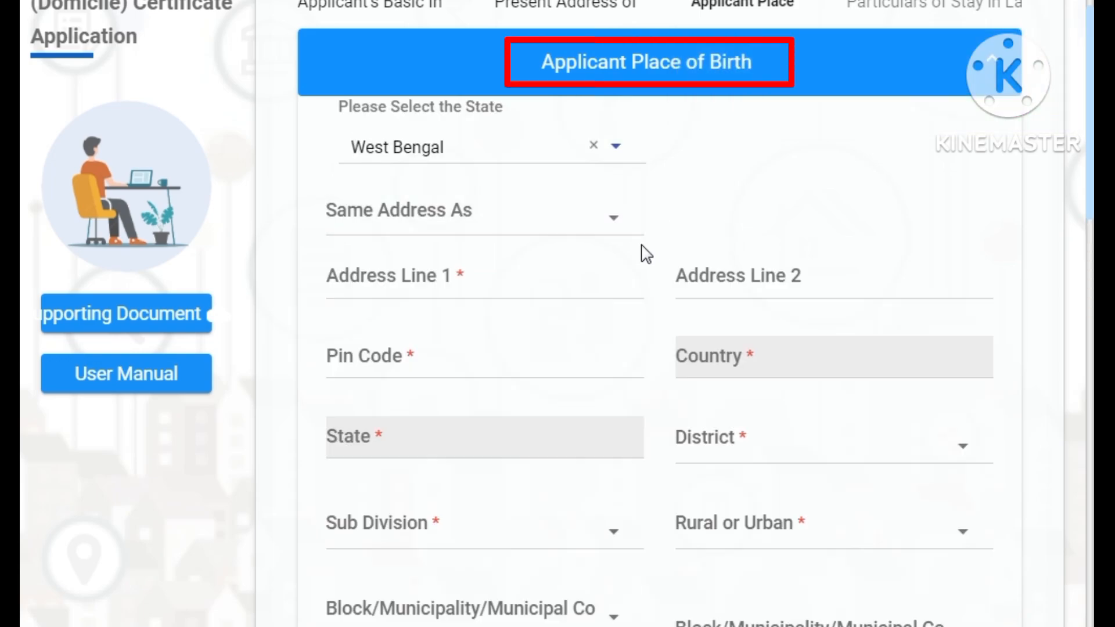
- Reuse the permanent address for place of birth and scroll to Education Detail
click(539, 215)
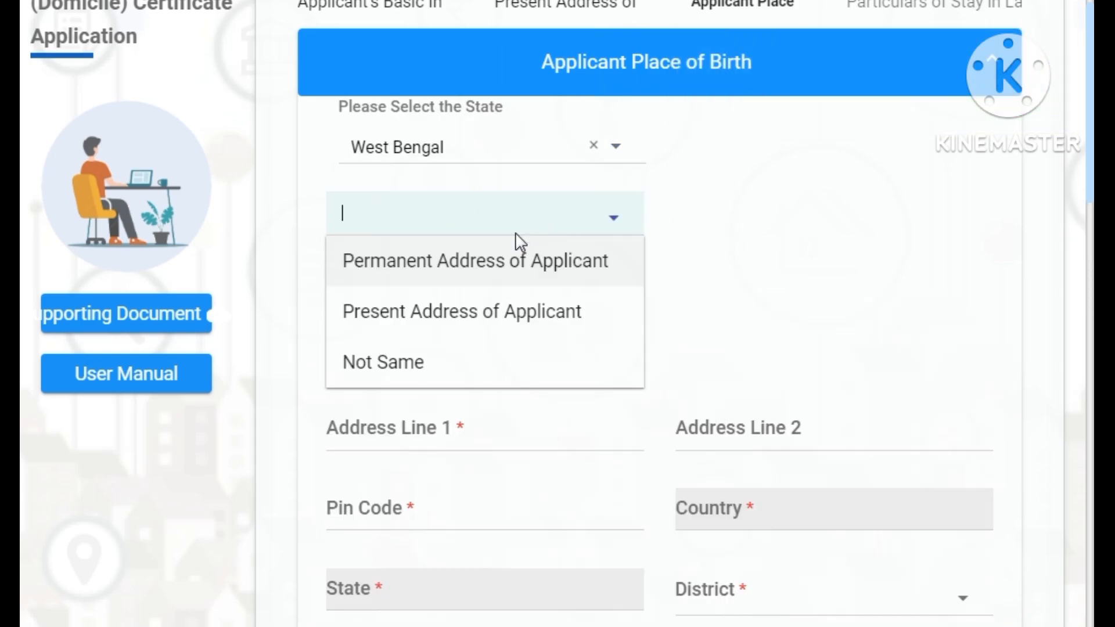
click(529, 277)
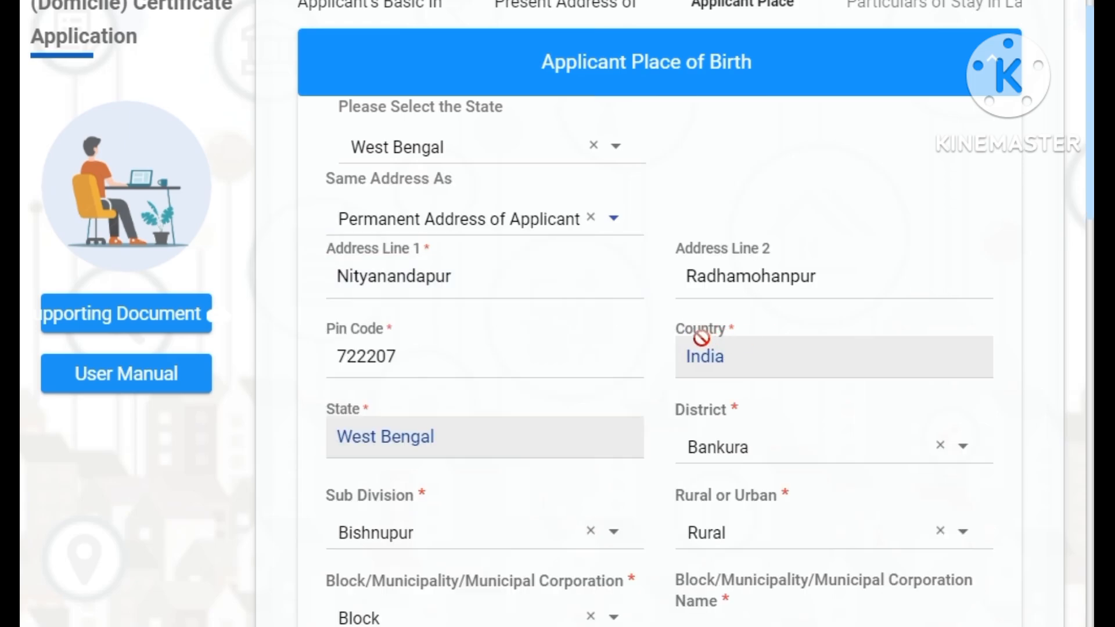
scroll(716, 235, down, 4)
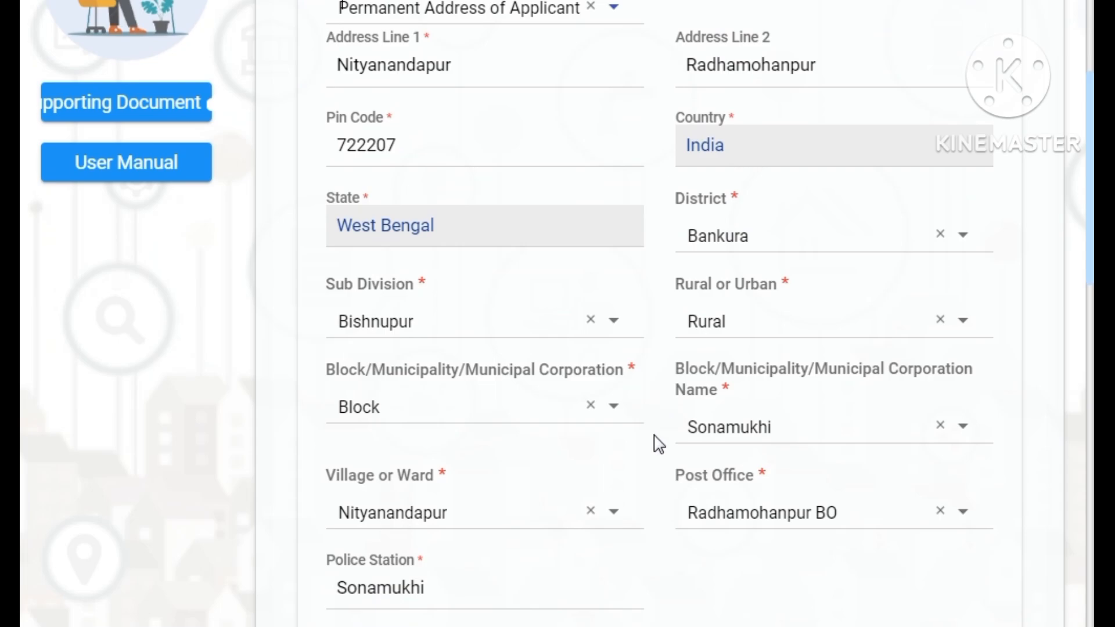
scroll(655, 447, down, 5)
scroll(538, 456, down, 2)
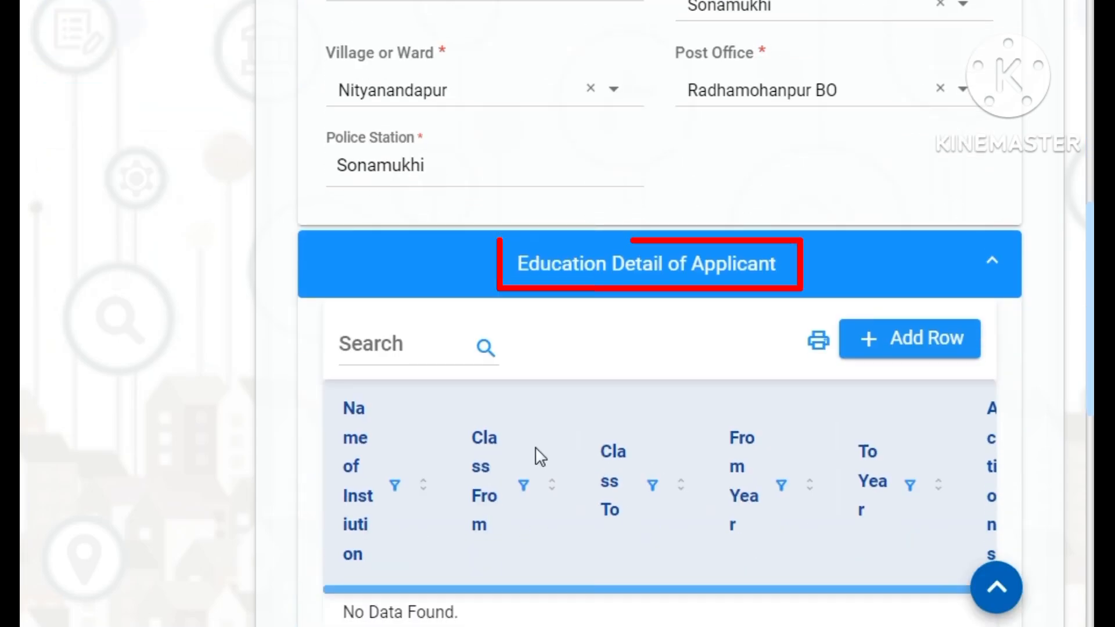
scroll(900, 366, down, 2)
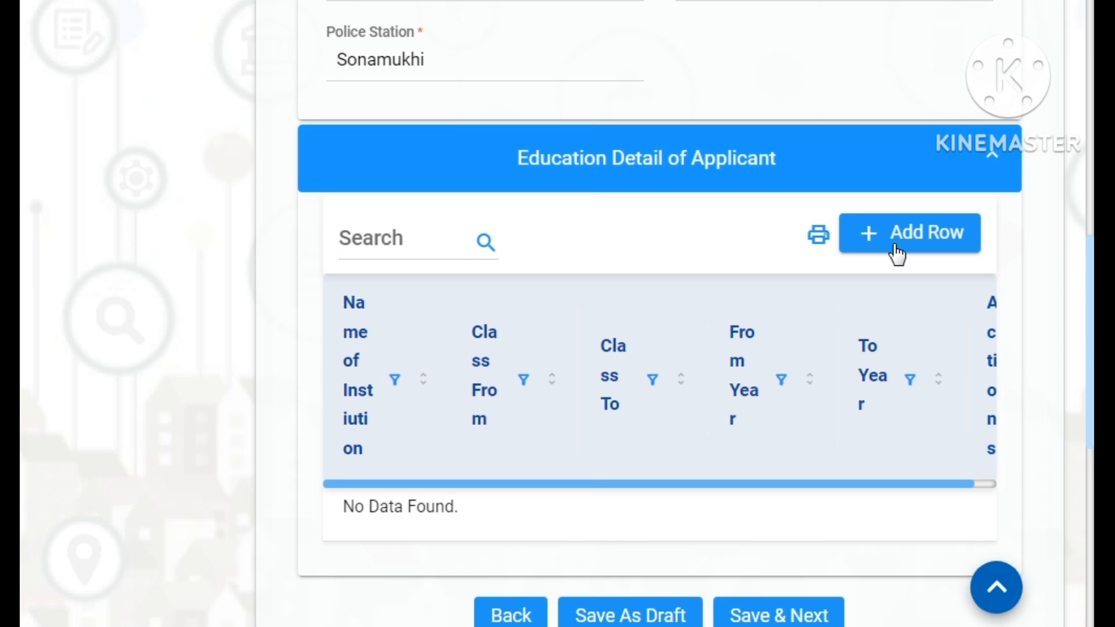
scroll(740, 408, down, 3)
scroll(743, 410, up, 1)
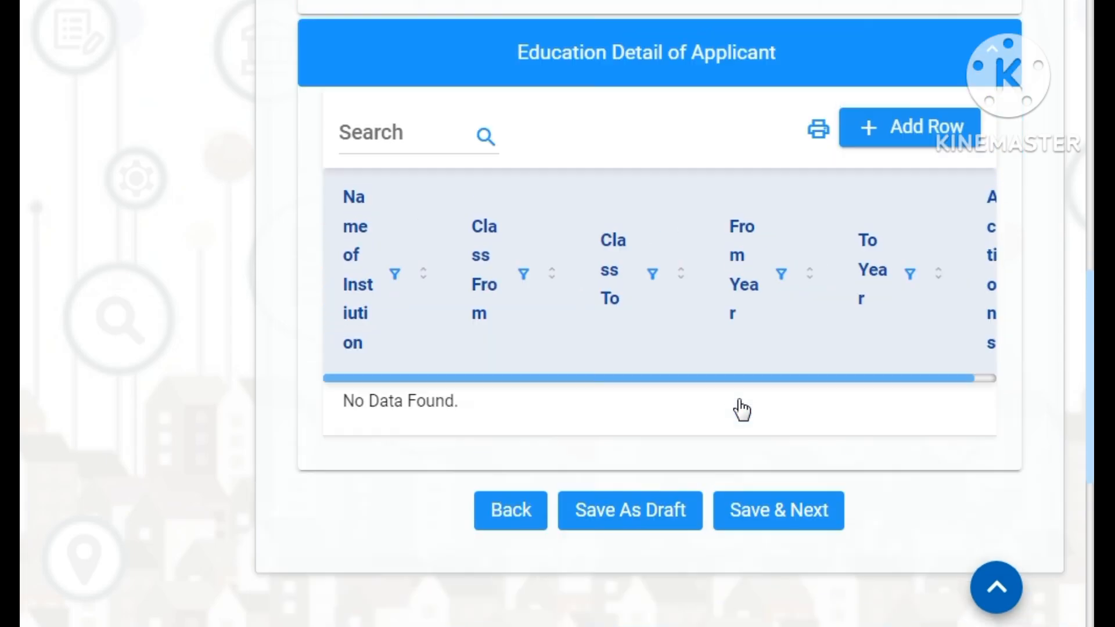
- Start an education entry for Sonamukhi College with Class From and To GRADUATE
click(907, 142)
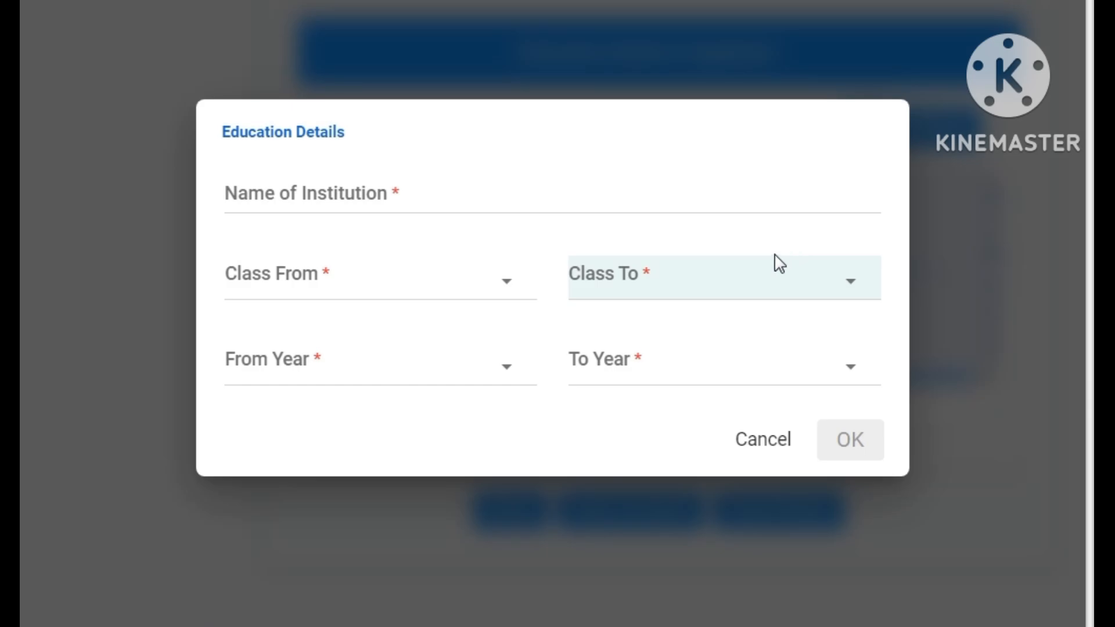
click(524, 203)
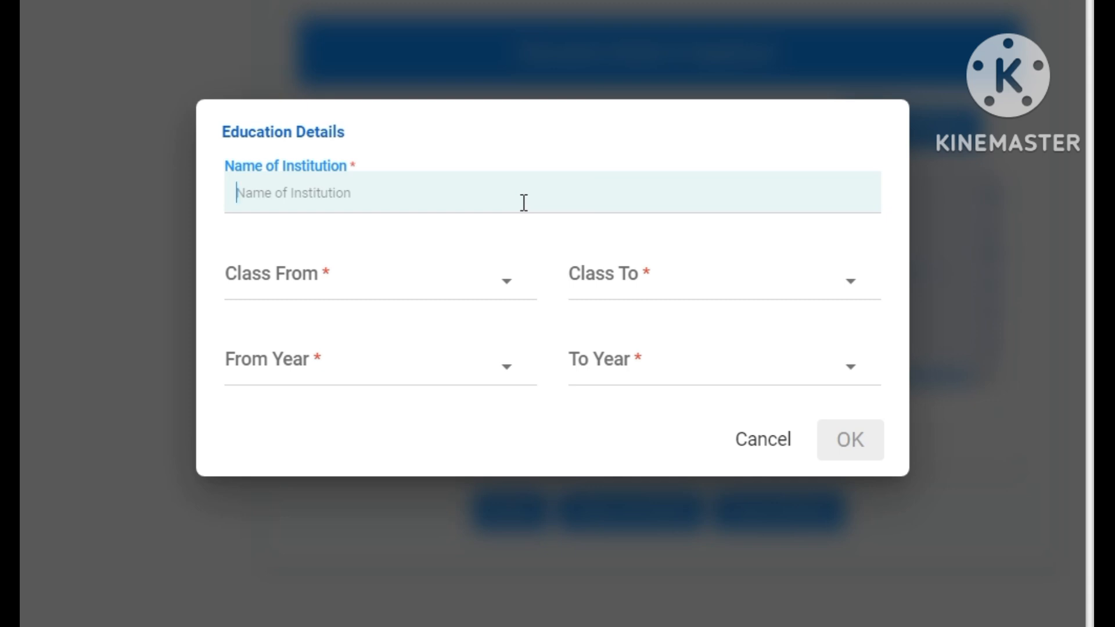
text(sonamukhi college)
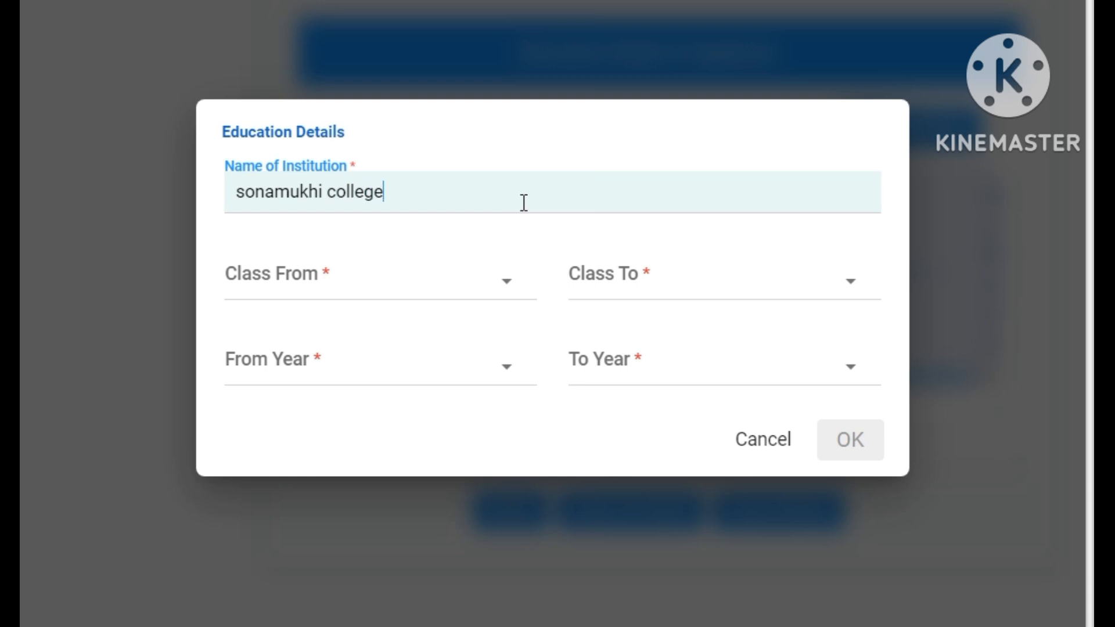
key(Tab)
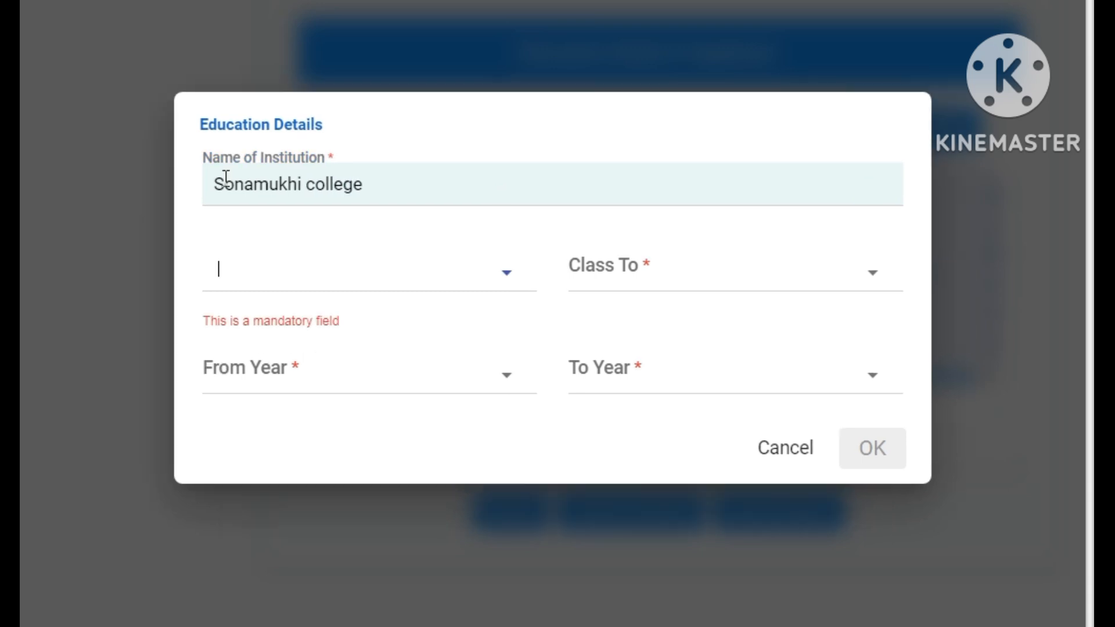
click(506, 276)
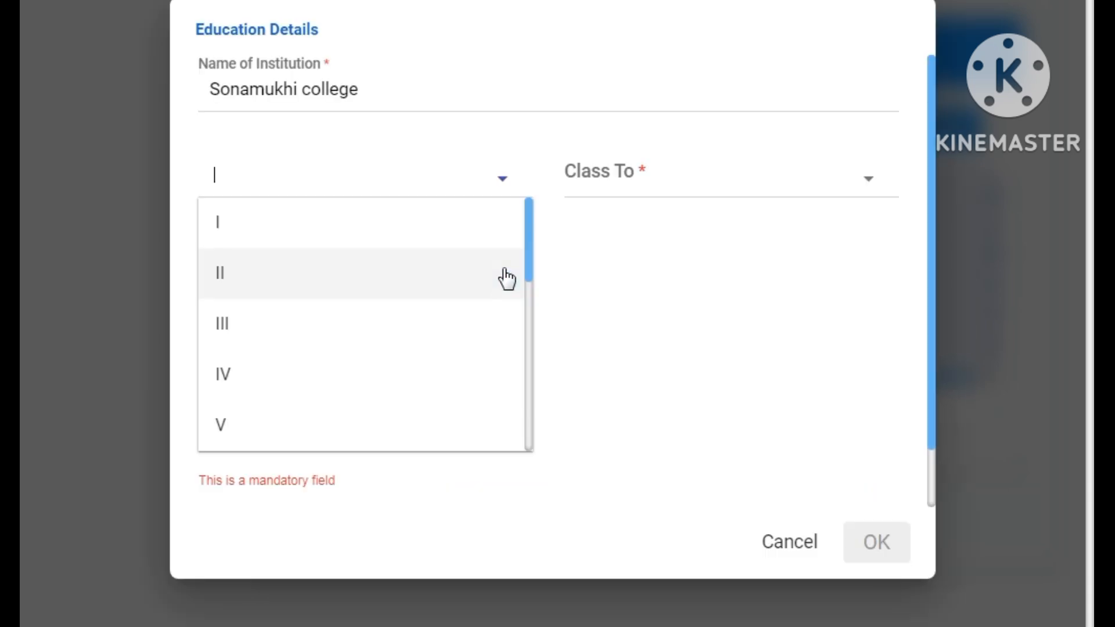
scroll(441, 302, down, 5)
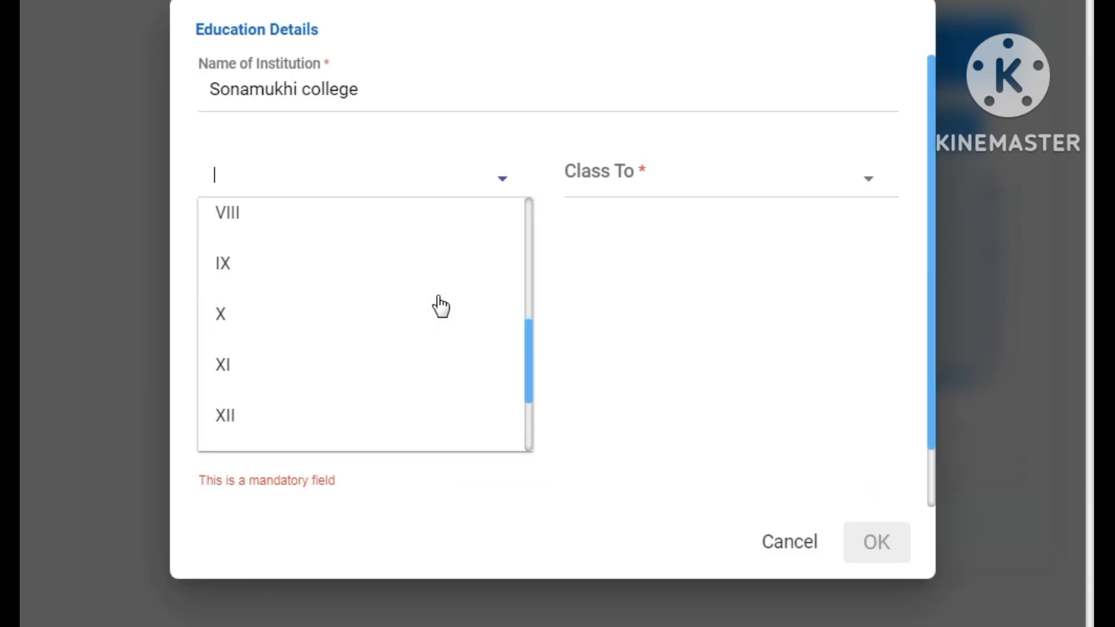
click(391, 345)
click(708, 283)
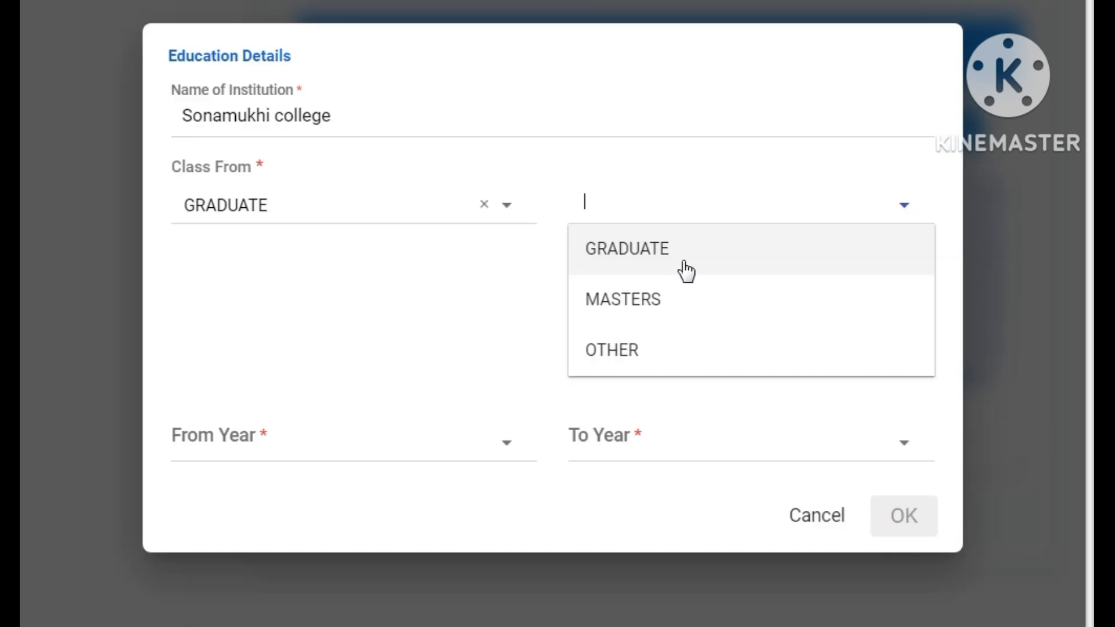
click(626, 268)
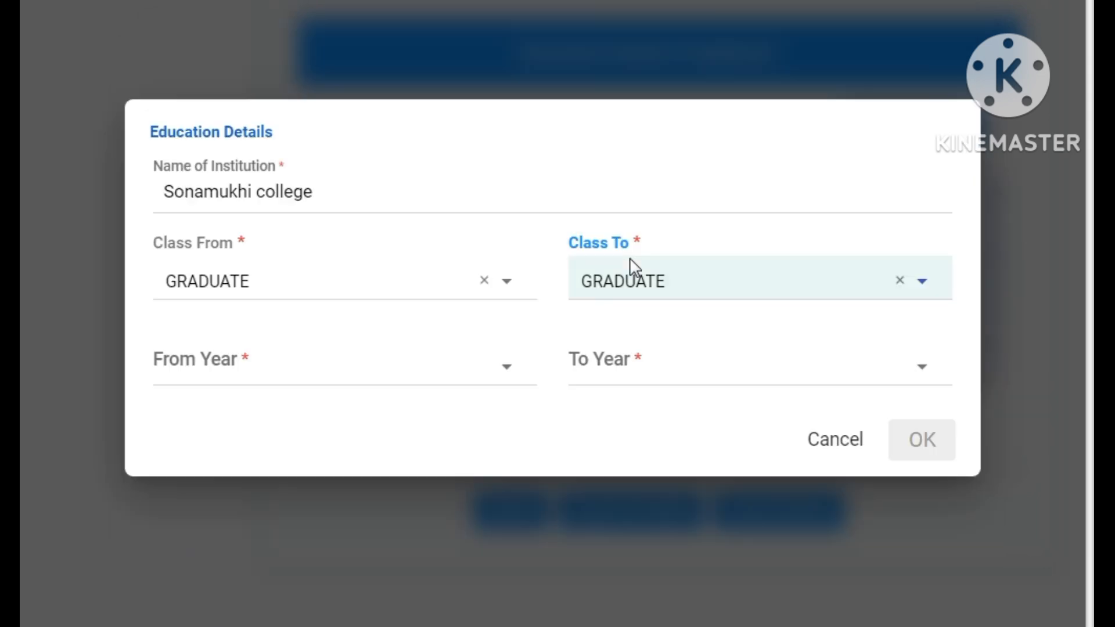
- Set the years 2017 to 2019 and confirm the education entry
click(351, 371)
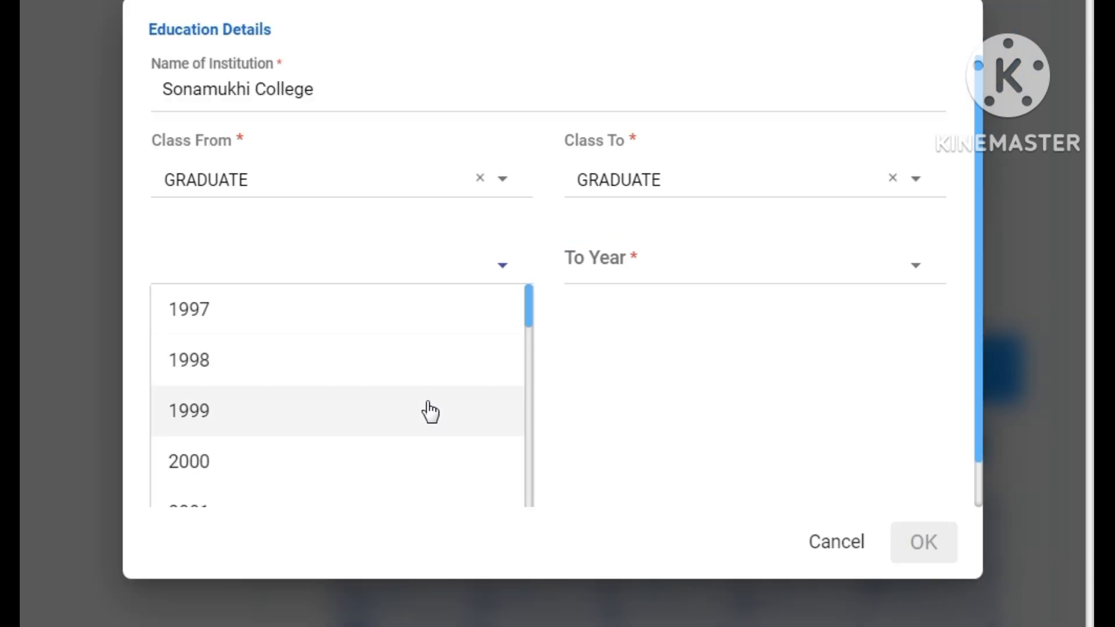
scroll(428, 403, down, 1)
scroll(429, 412, down, 15)
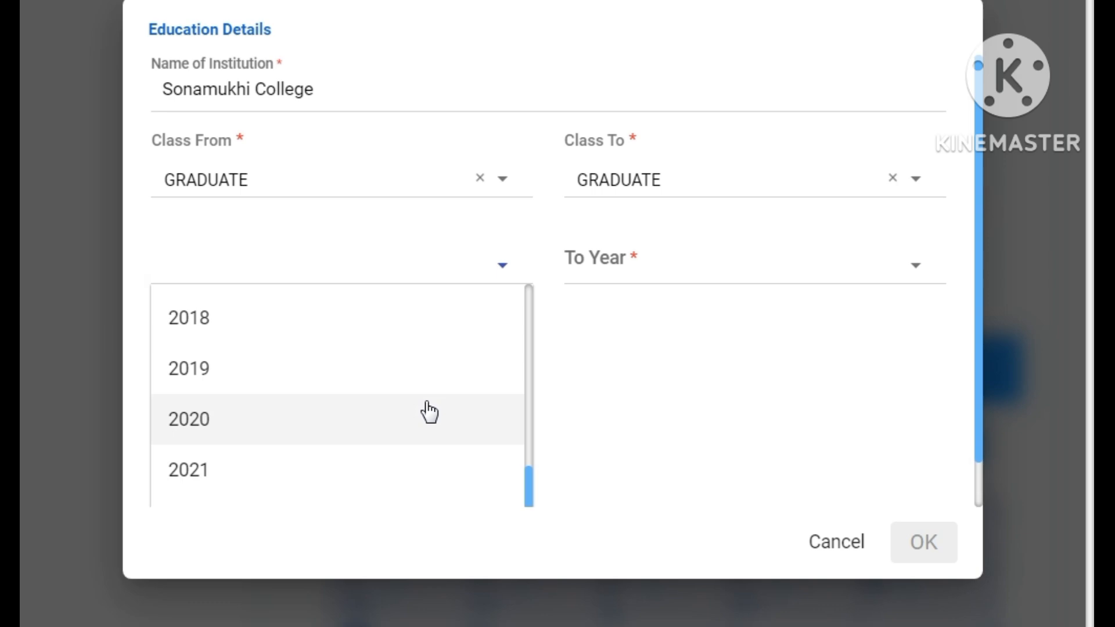
scroll(423, 411, up, 2)
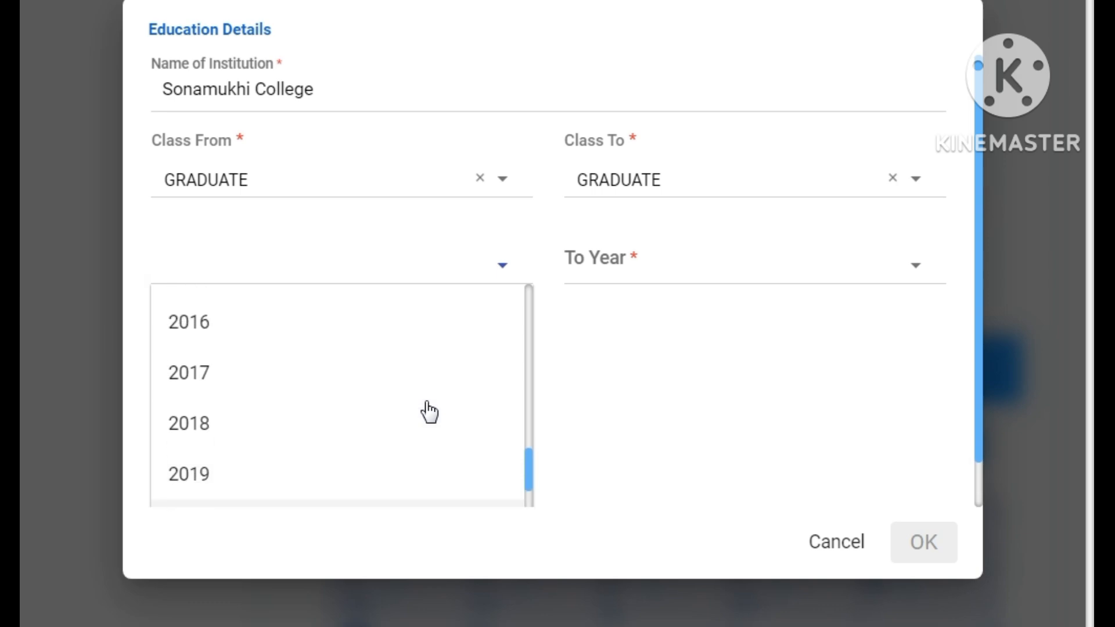
click(259, 378)
click(697, 372)
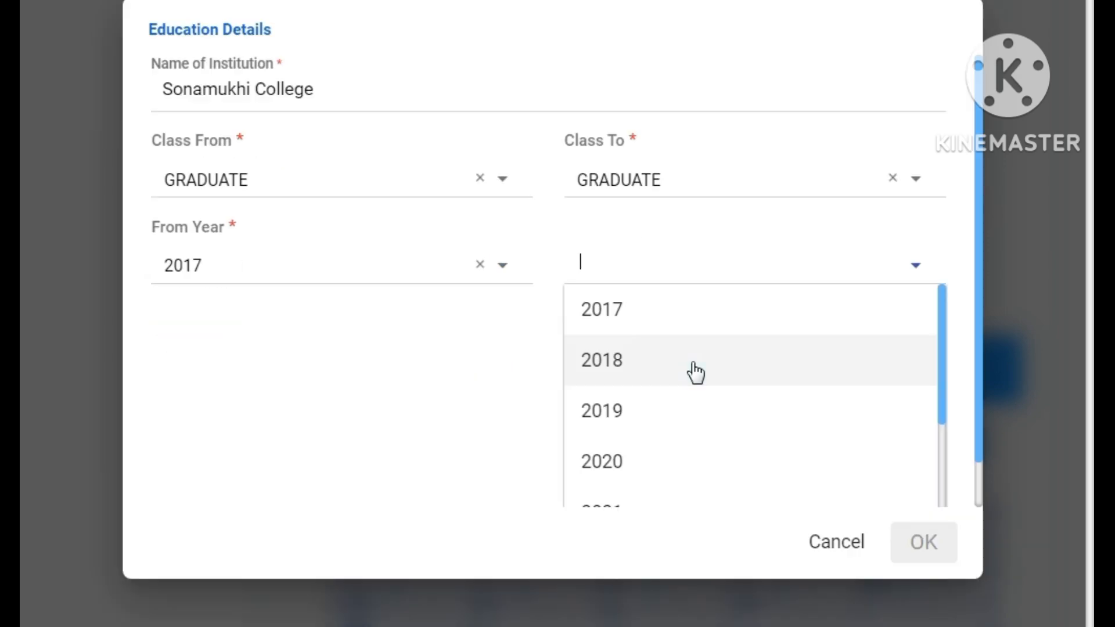
click(667, 419)
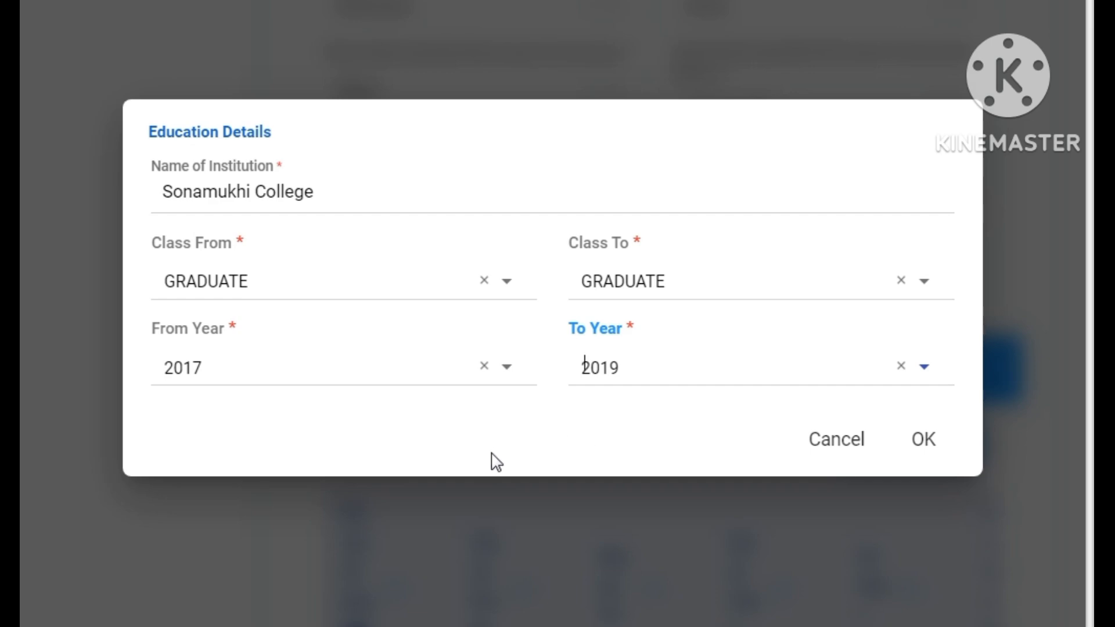
click(925, 453)
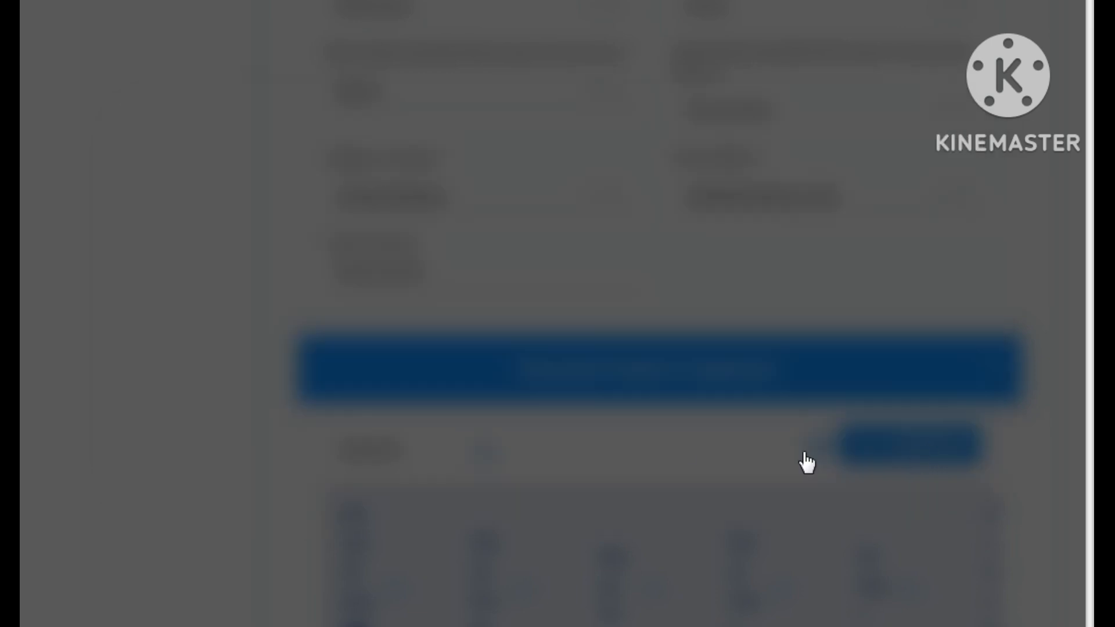
- Check the education row, save as draft, then Save & Next to Particulars of Stay
scroll(922, 376, down, 6)
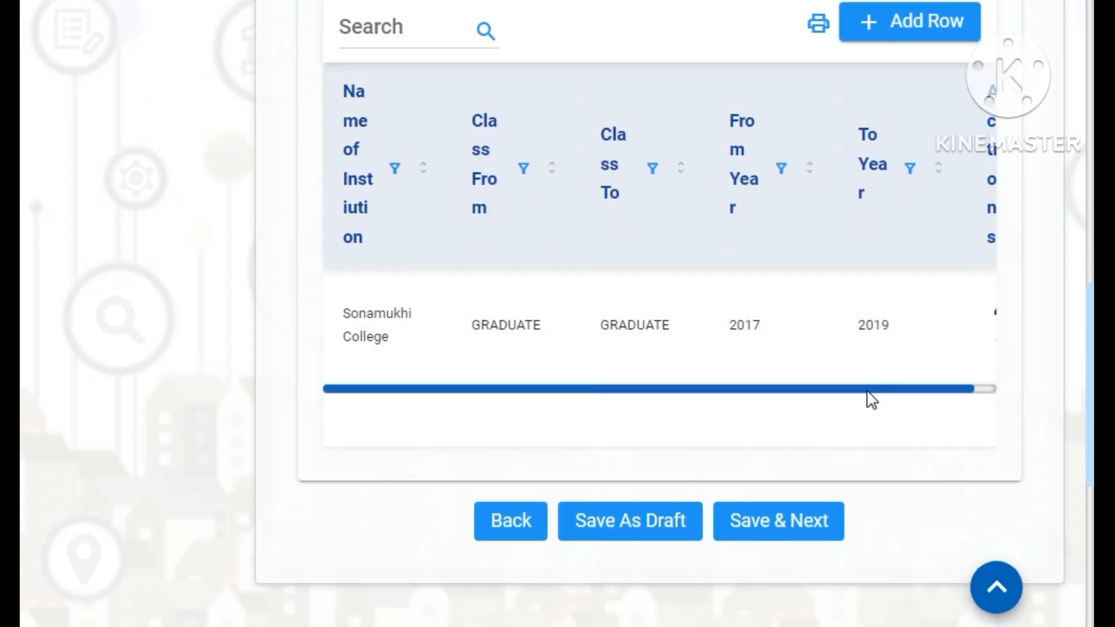
drag(868, 391, 949, 391)
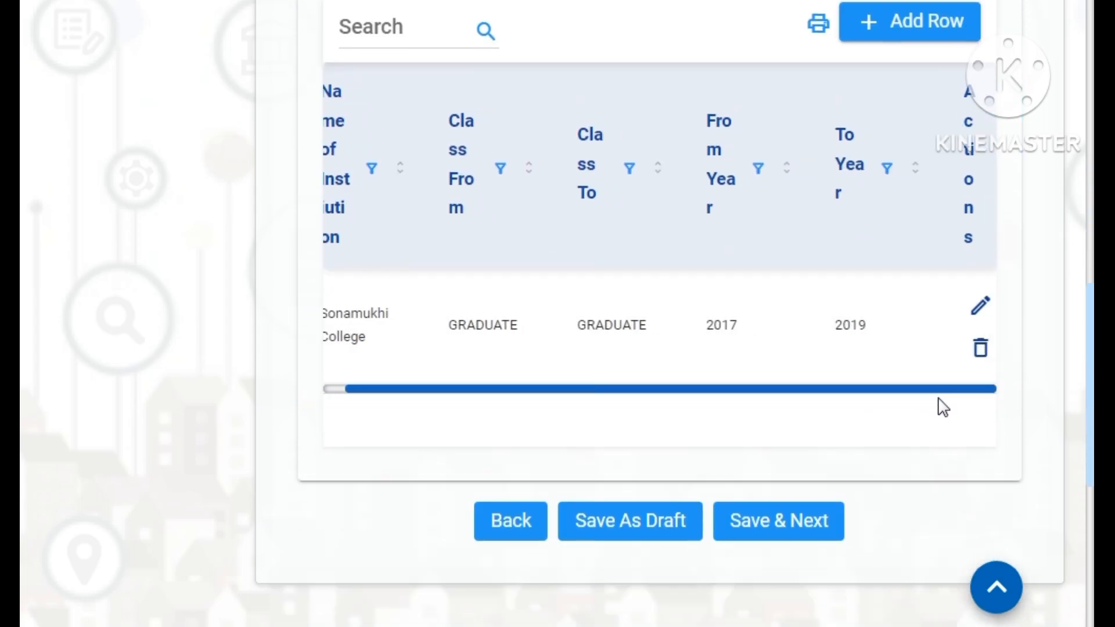
click(632, 529)
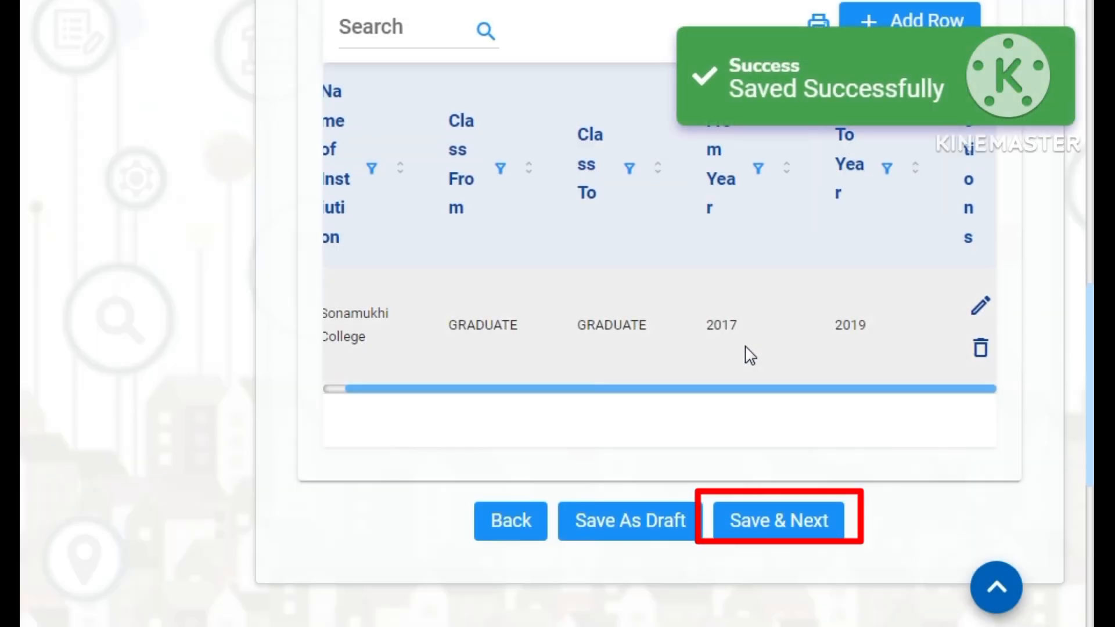
click(779, 526)
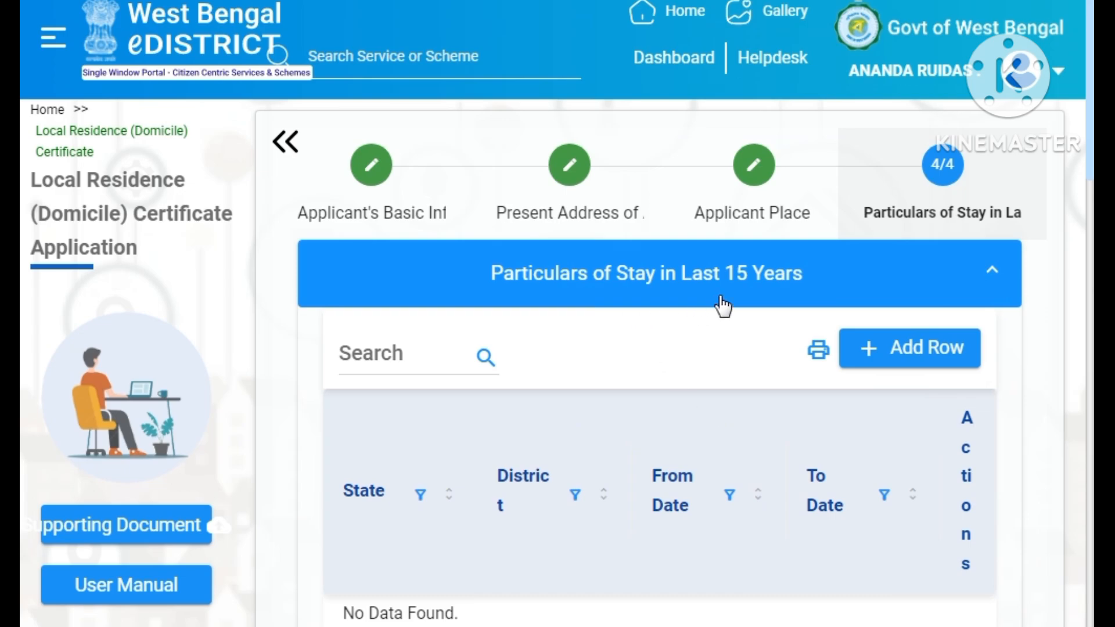
- Add a stay row whose address matches the applicant's Permanent Address
scroll(719, 304, down, 3)
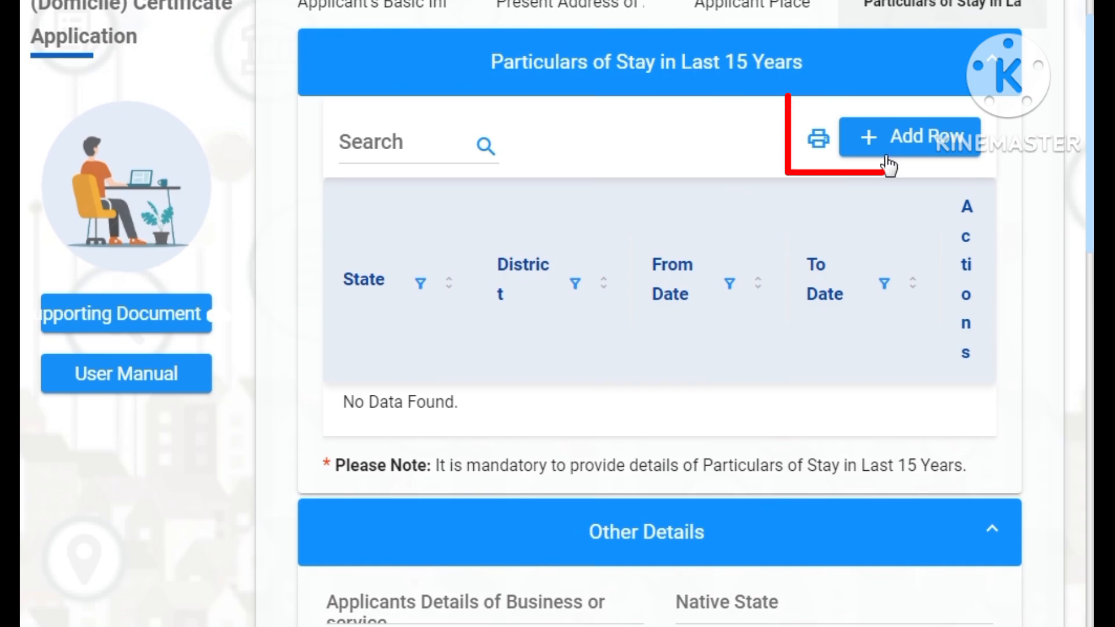
click(898, 153)
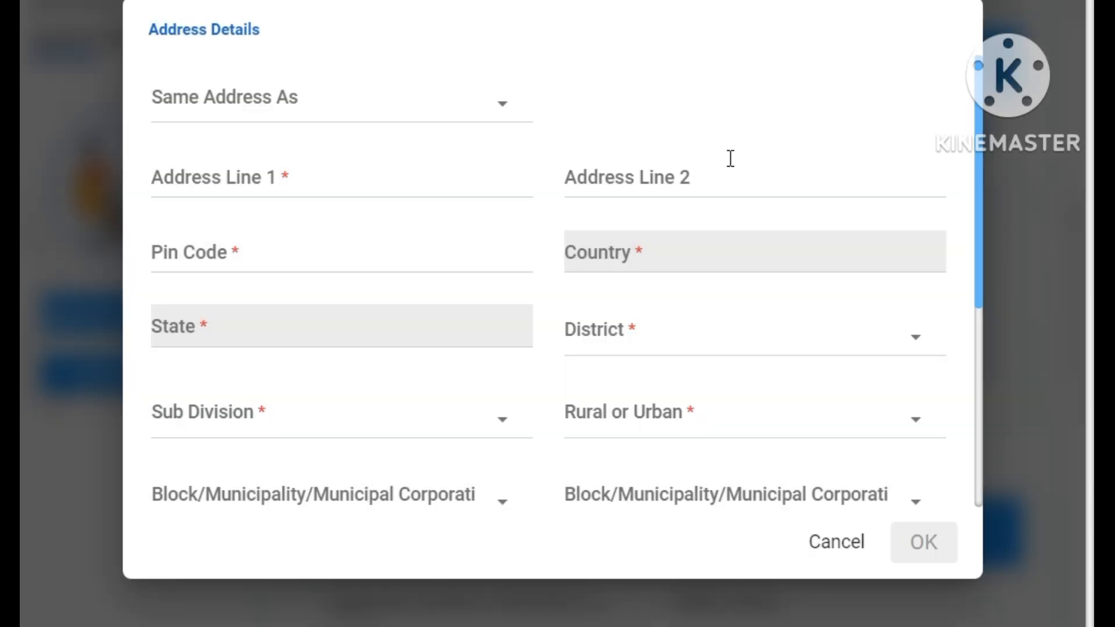
click(242, 106)
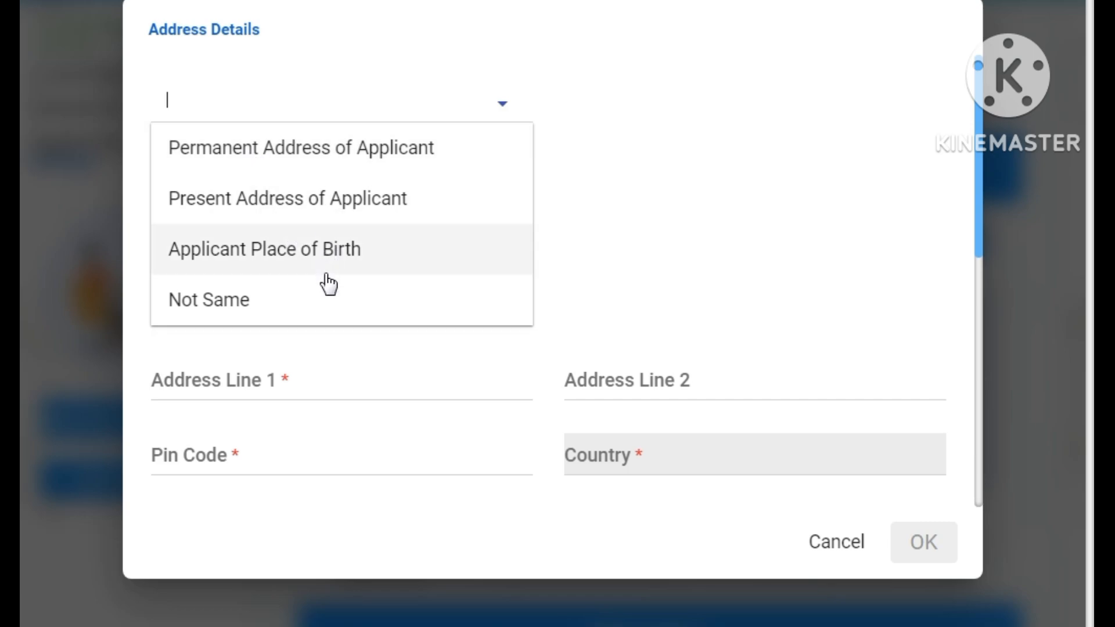
click(350, 174)
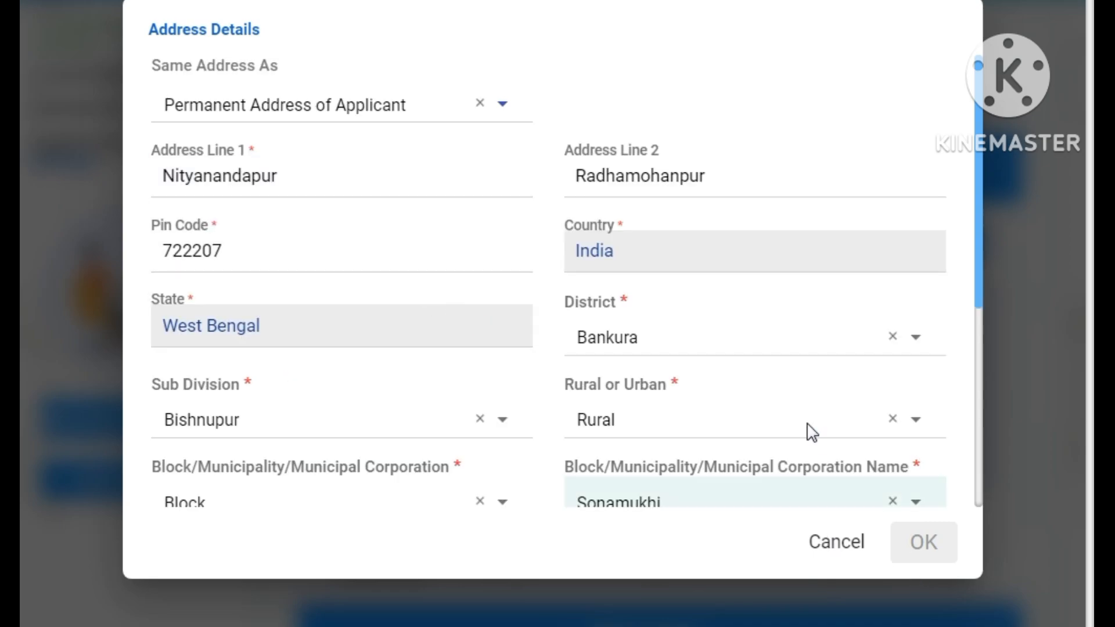
- Set the stay's From Date to 26/10/1997 in the calendar
scroll(804, 429, down, 5)
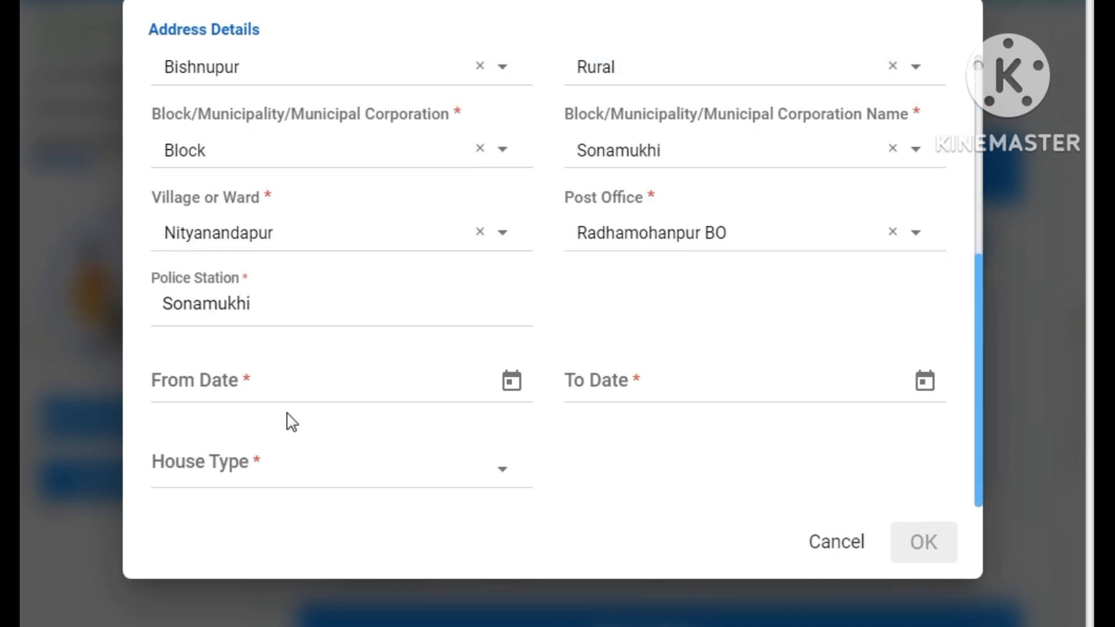
click(513, 383)
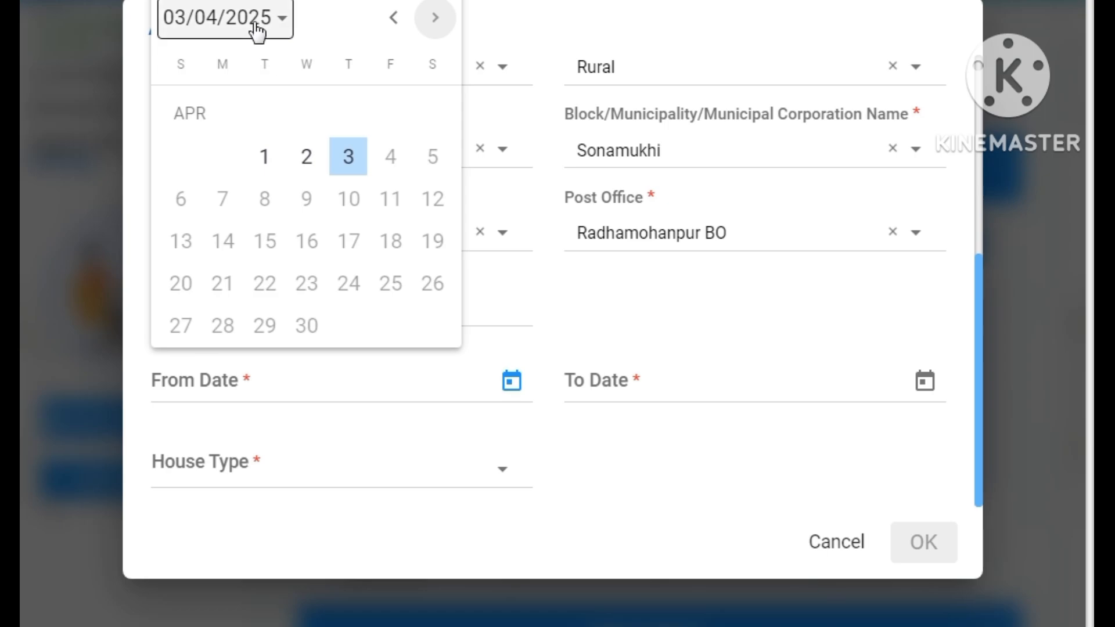
click(258, 26)
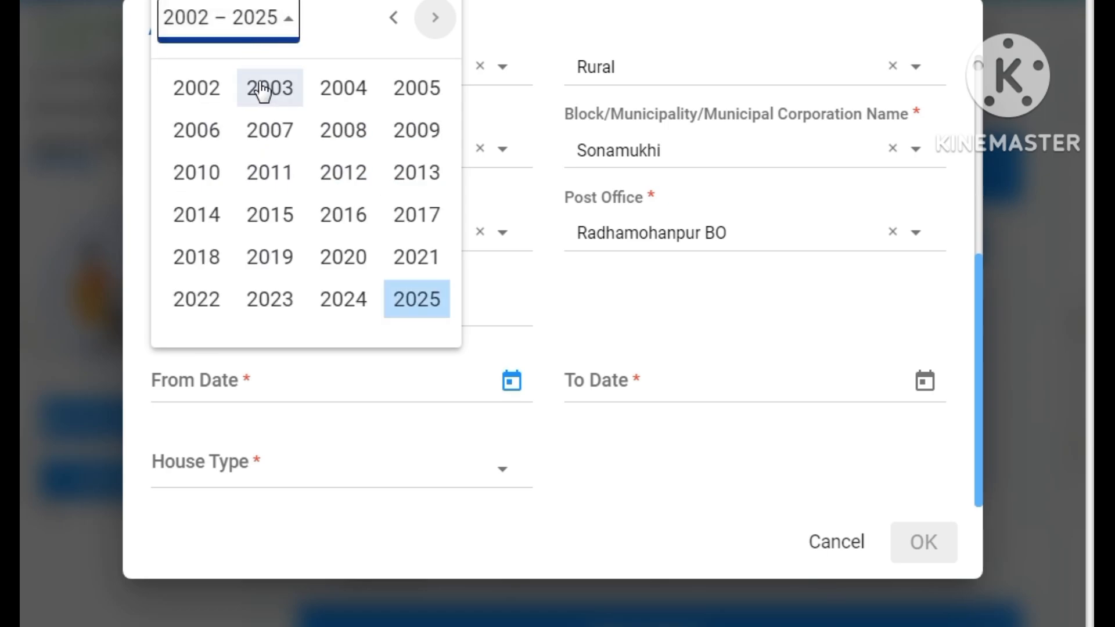
click(393, 19)
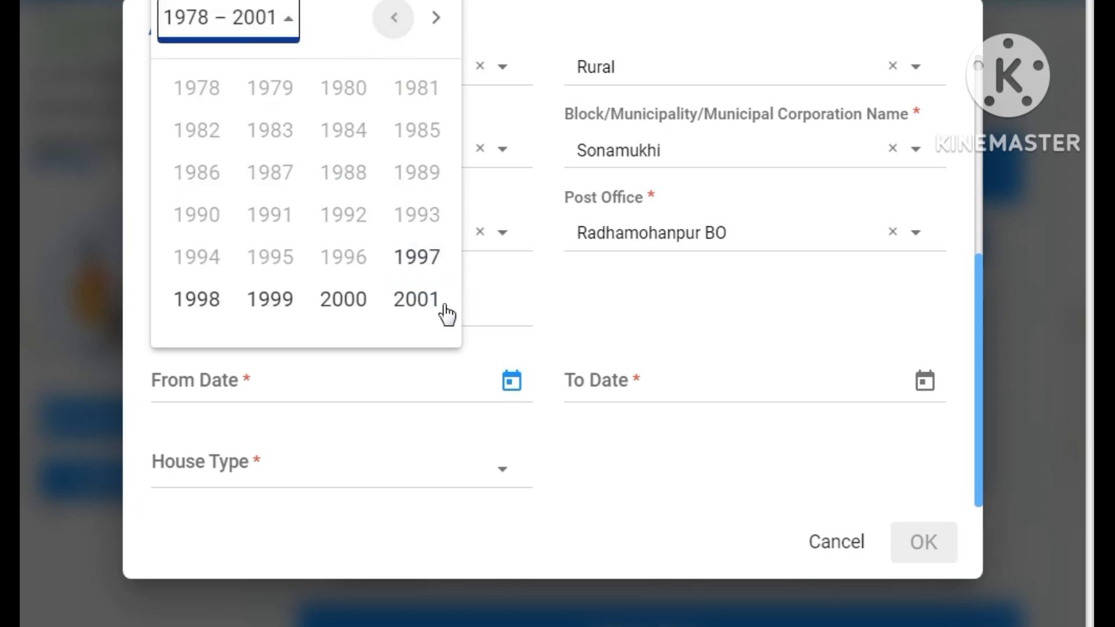
click(414, 267)
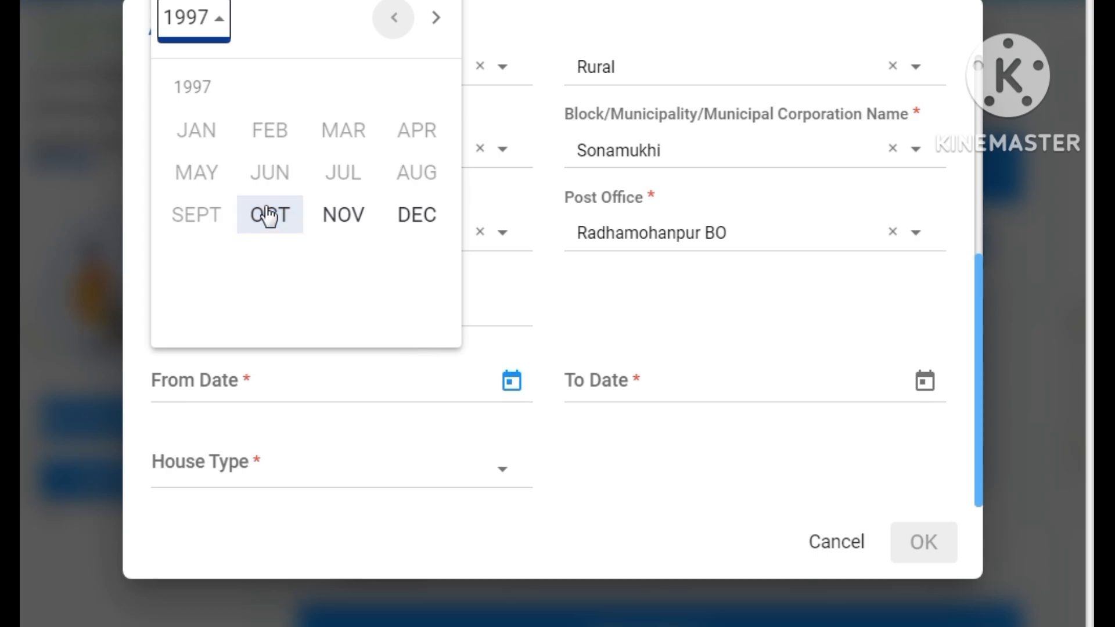
click(281, 227)
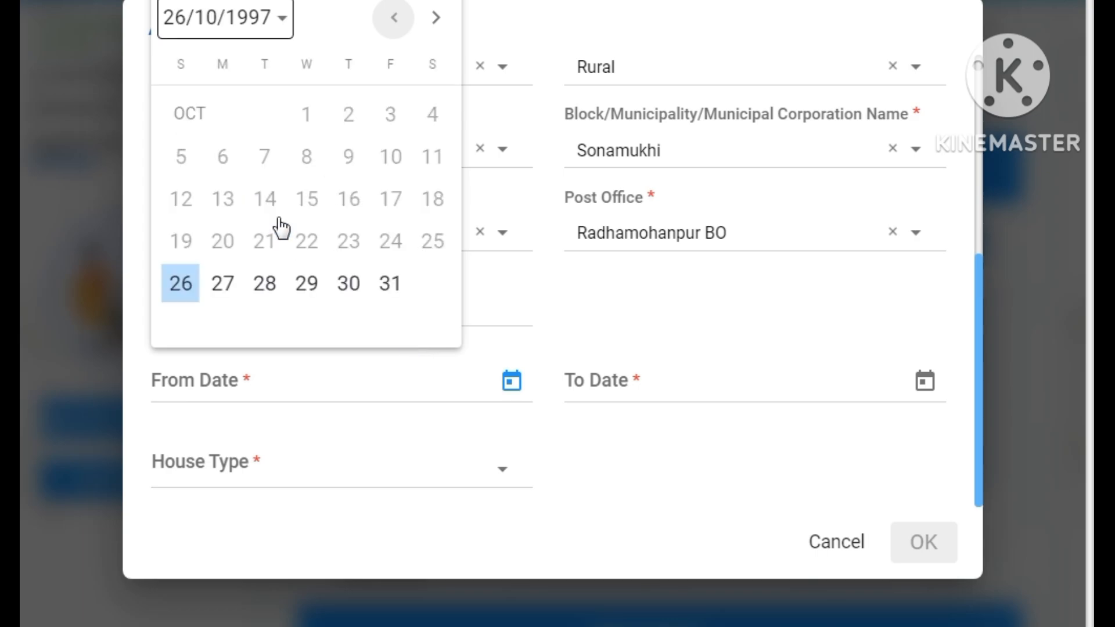
click(187, 286)
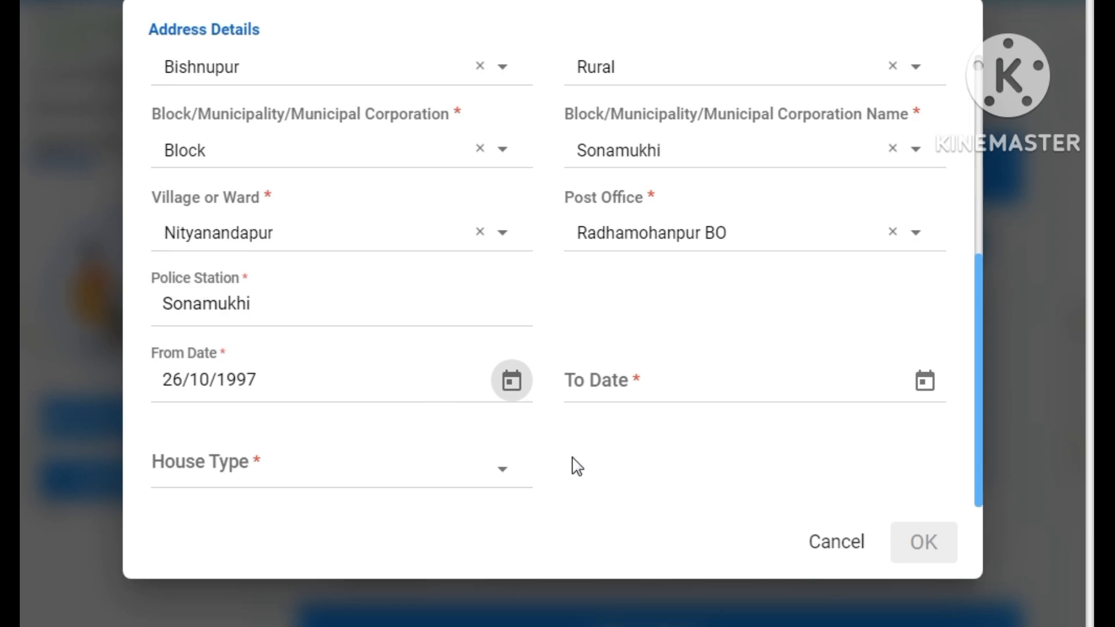
- Set To Date 03/04/2025 and House Type Own, then confirm the stay record
click(923, 384)
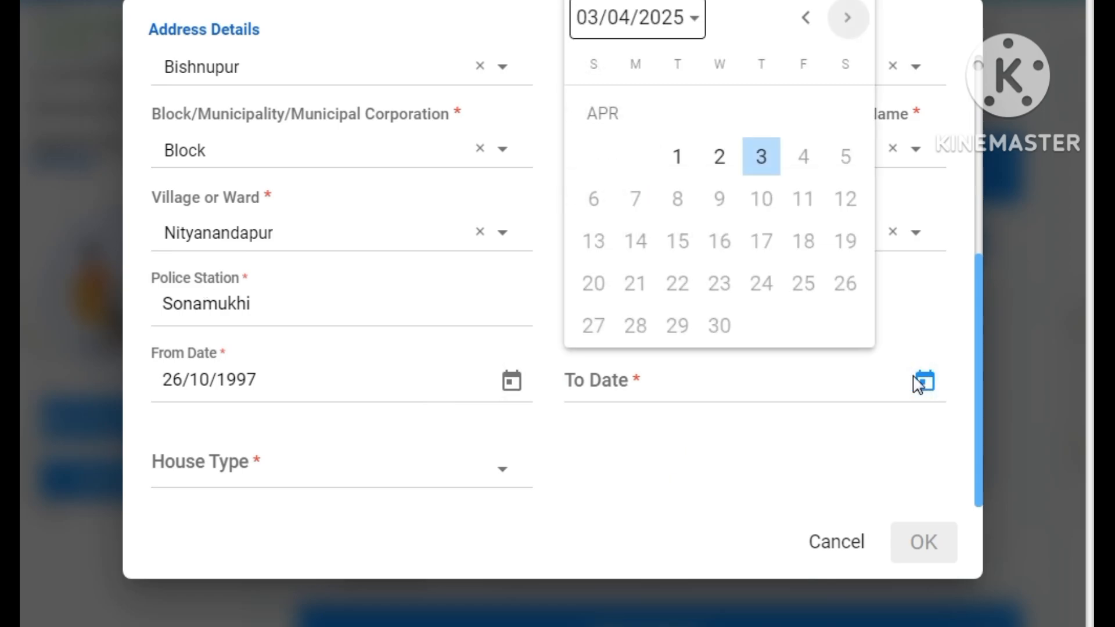
click(765, 164)
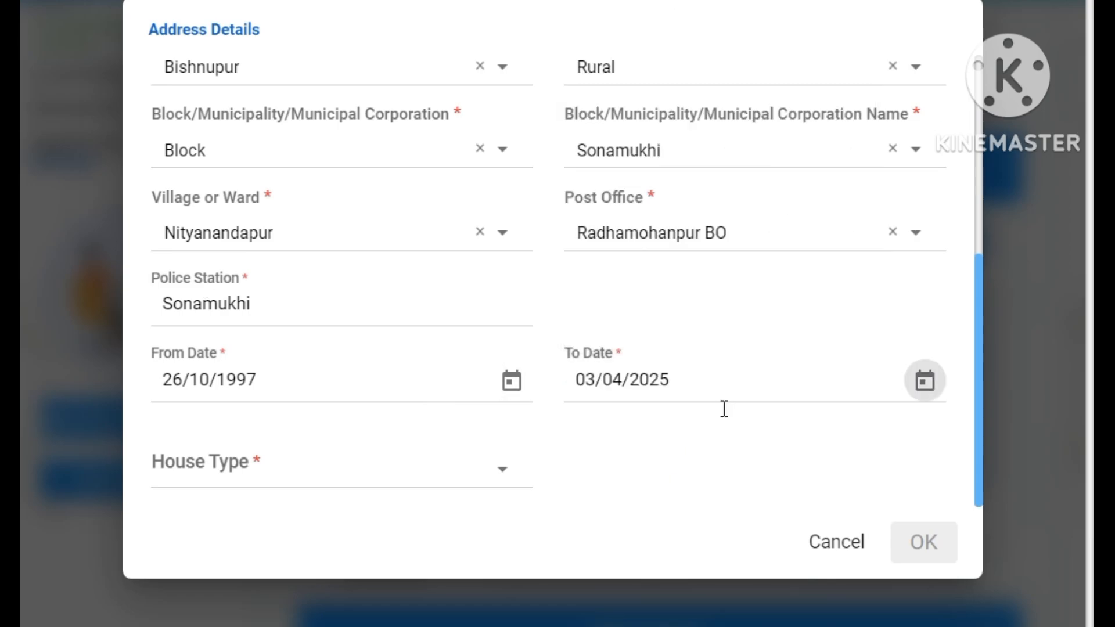
click(267, 478)
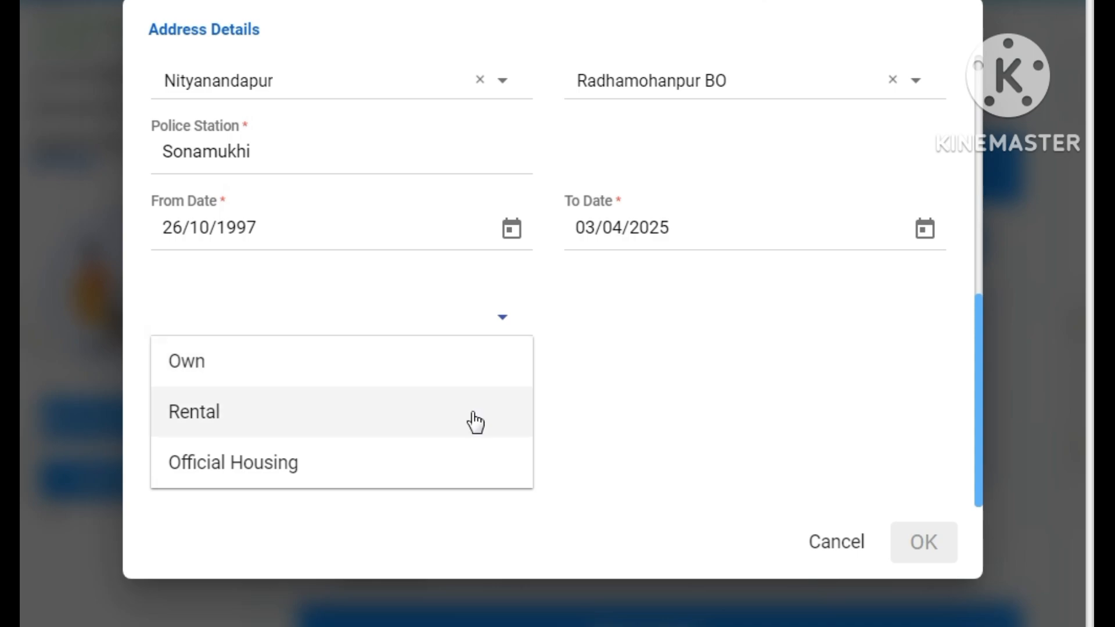
click(246, 386)
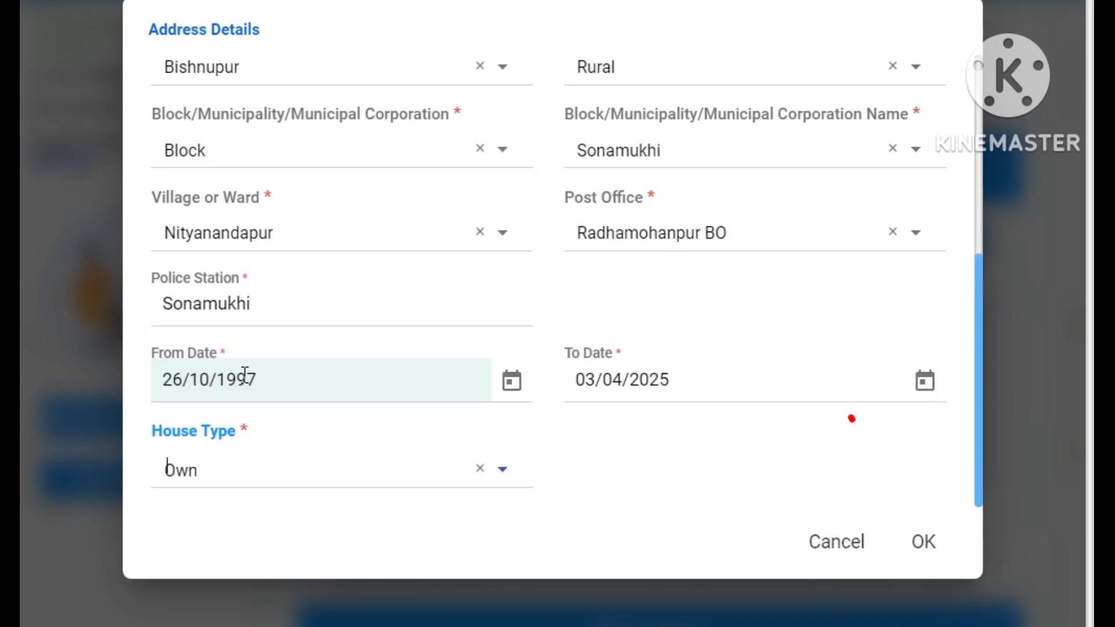
click(923, 543)
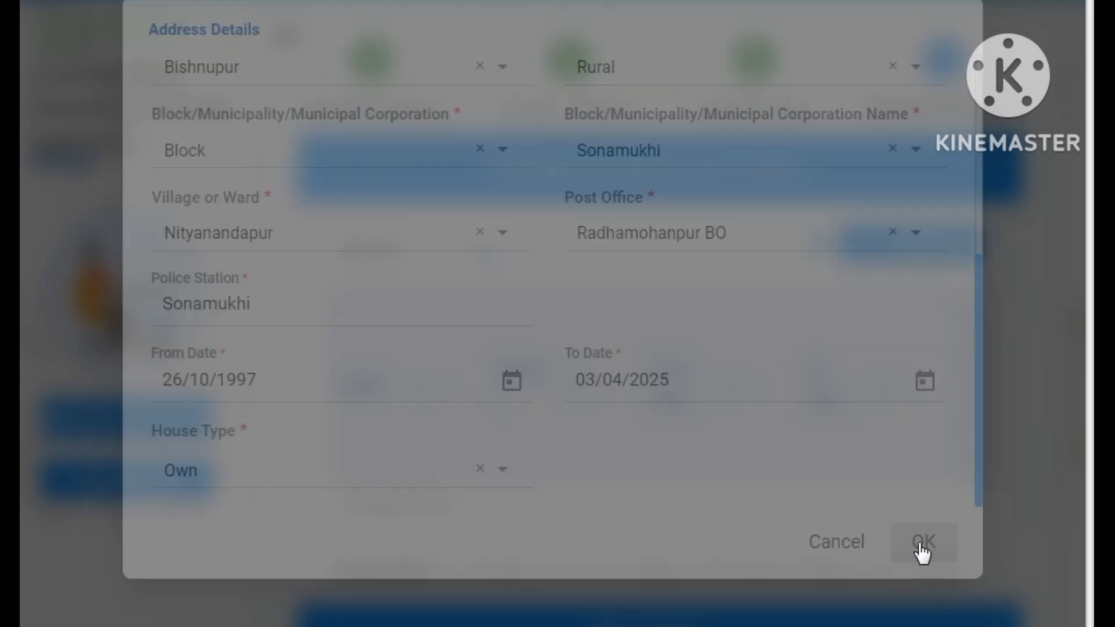
- Enter native state WEST BENGAL, district BANKURA and a 27-year duration of stay
scroll(688, 390, down, 5)
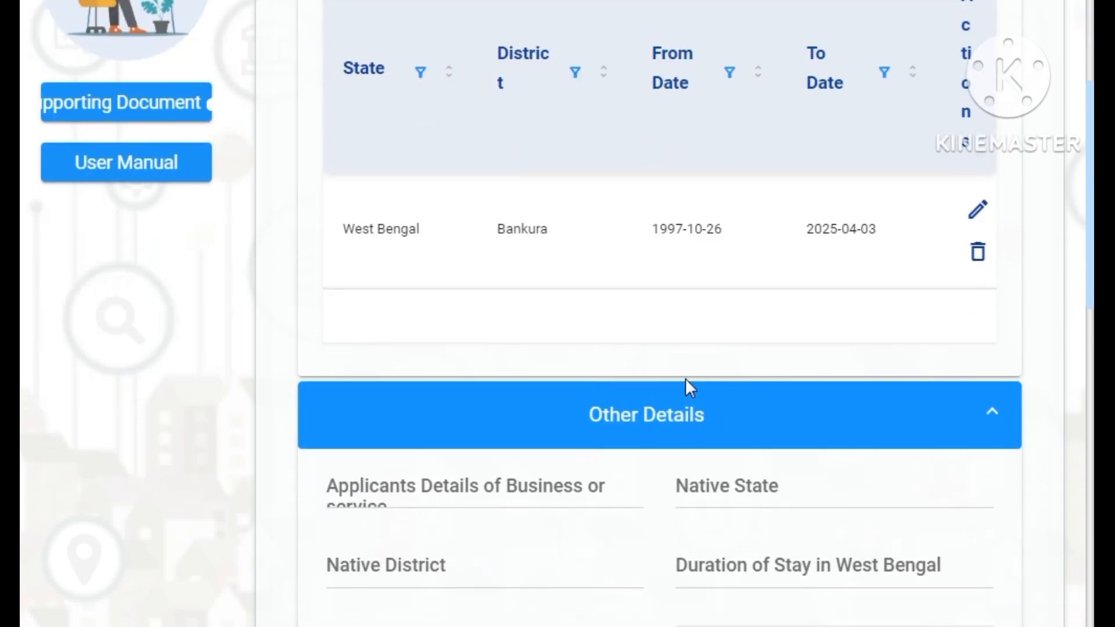
scroll(686, 383, down, 3)
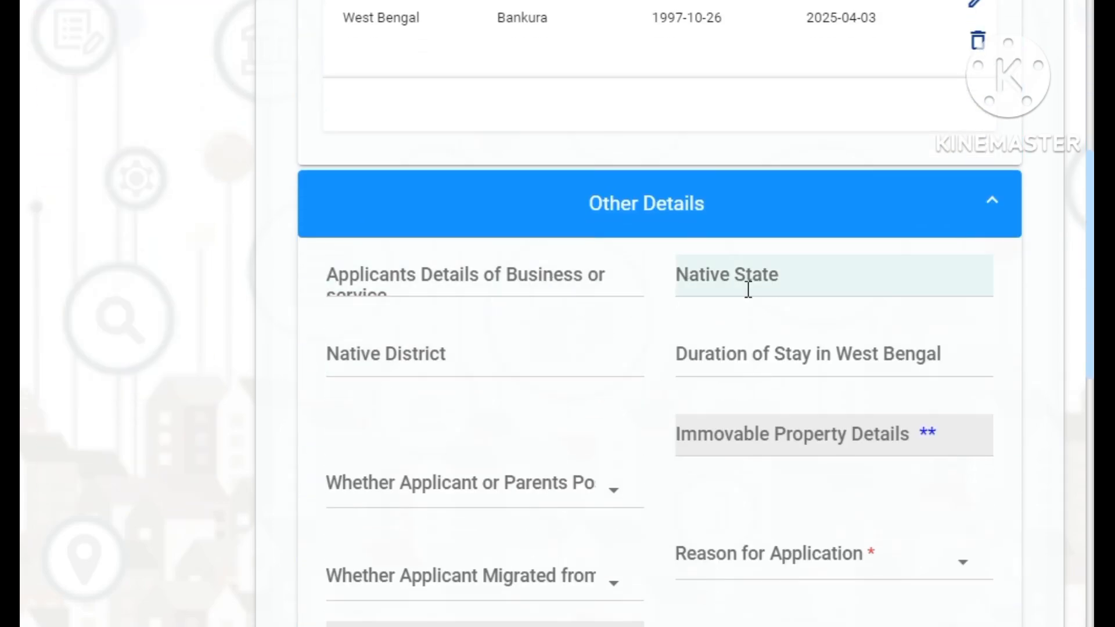
scroll(774, 287, down, 5)
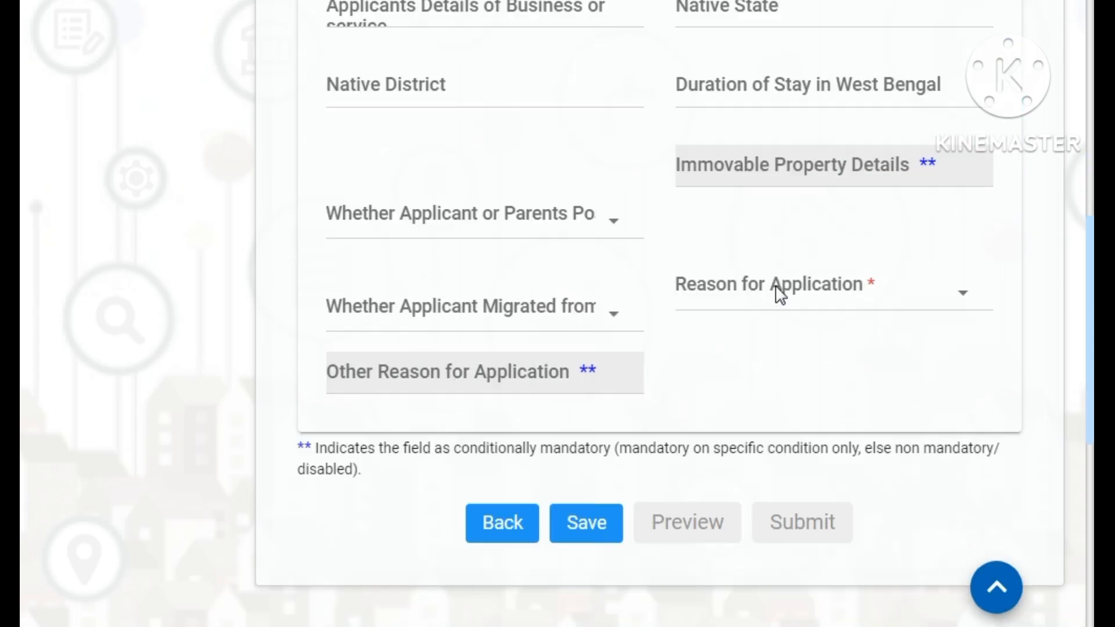
scroll(779, 294, up, 2)
scroll(748, 160, up, 2)
click(747, 160)
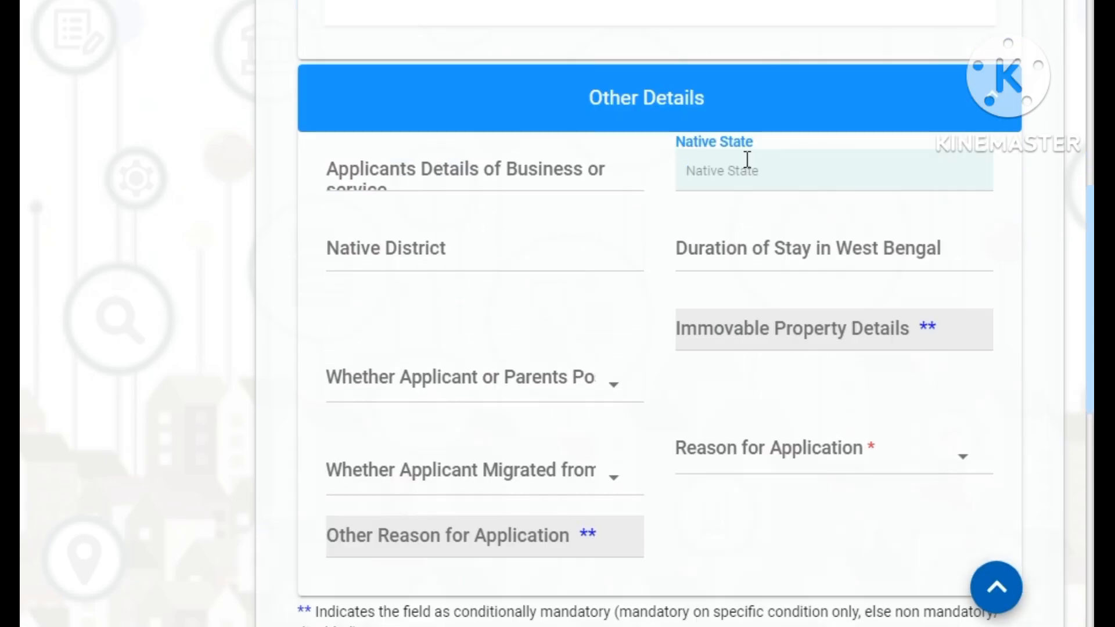
text(WEST)
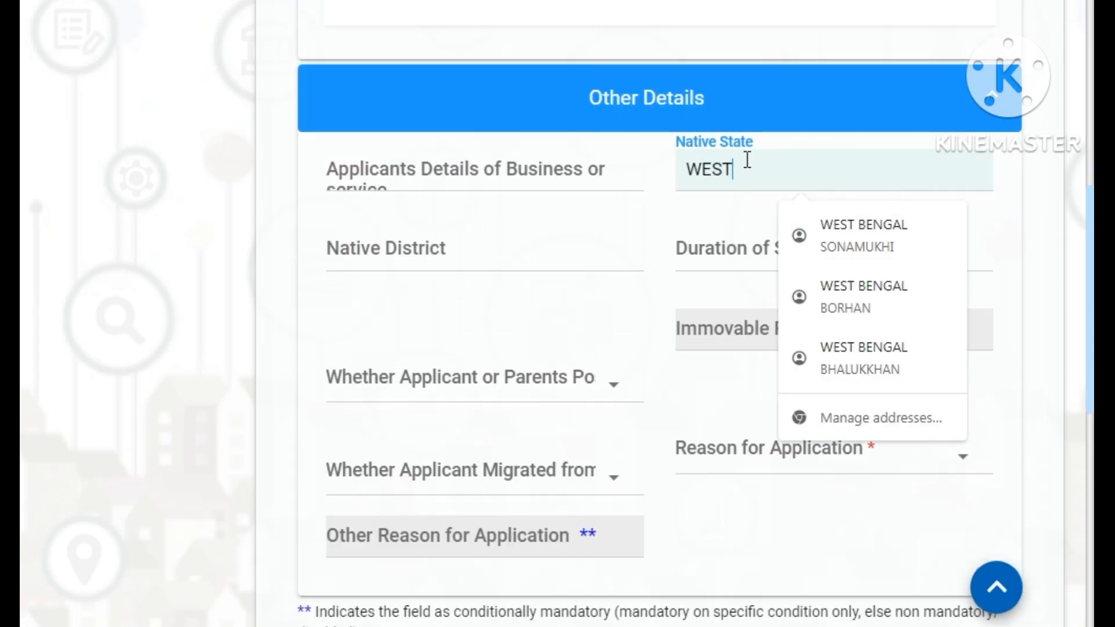
text( BENGAL)
key(Tab)
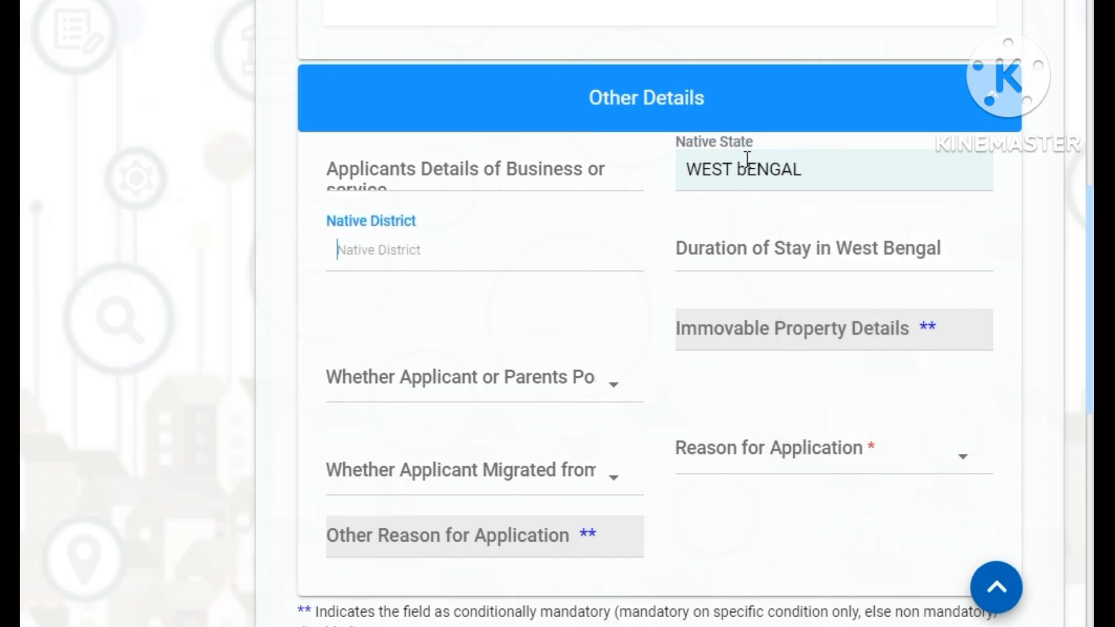
text(BANKURA)
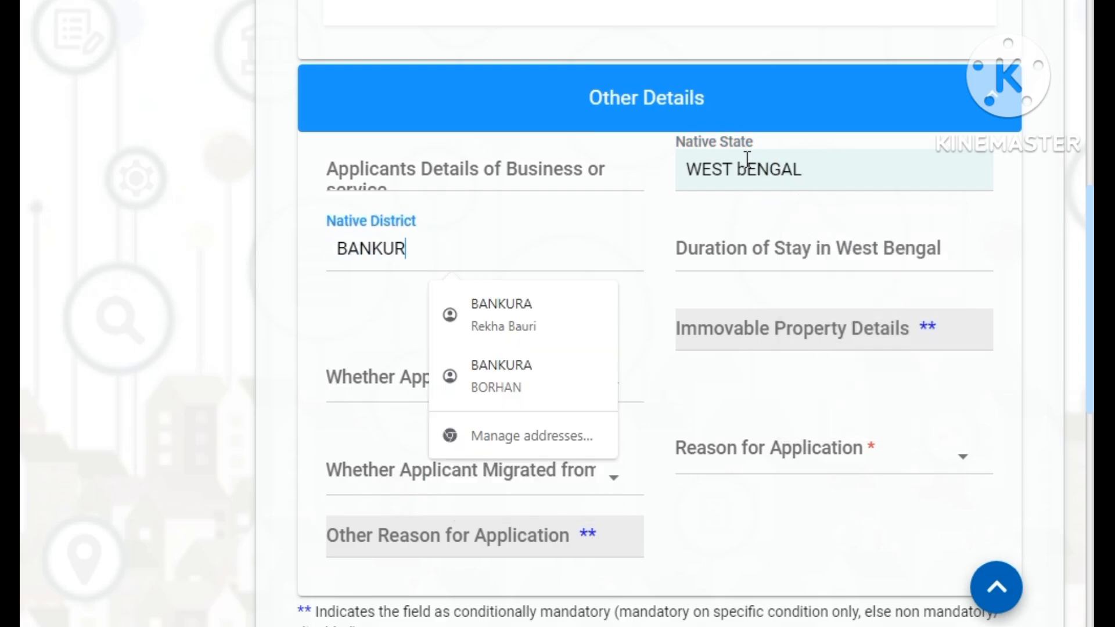
key(Tab)
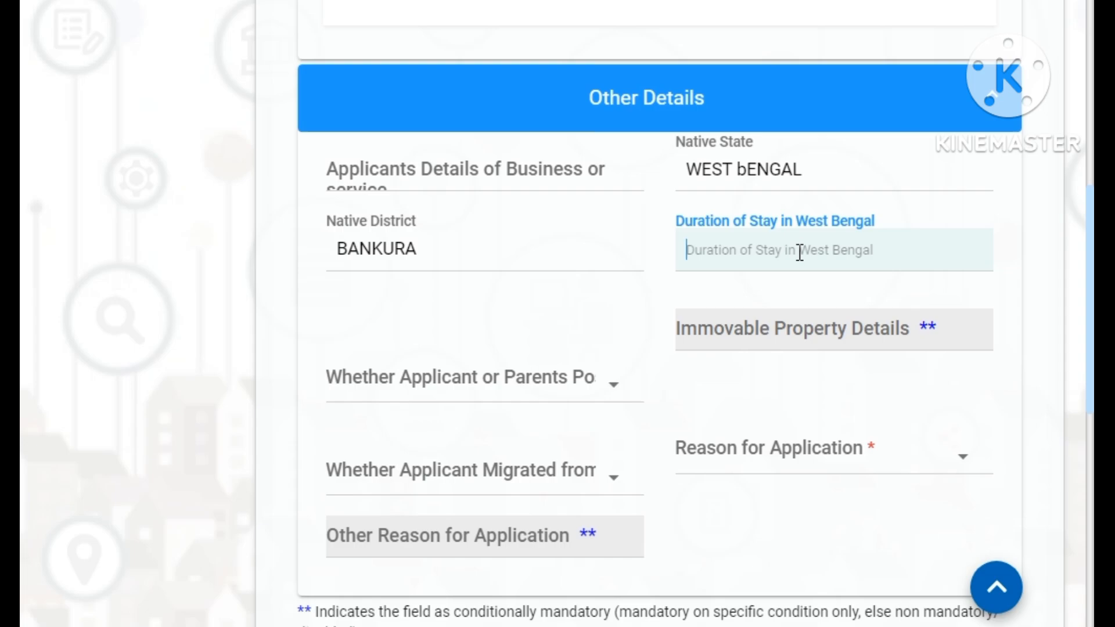
text(27)
click(556, 384)
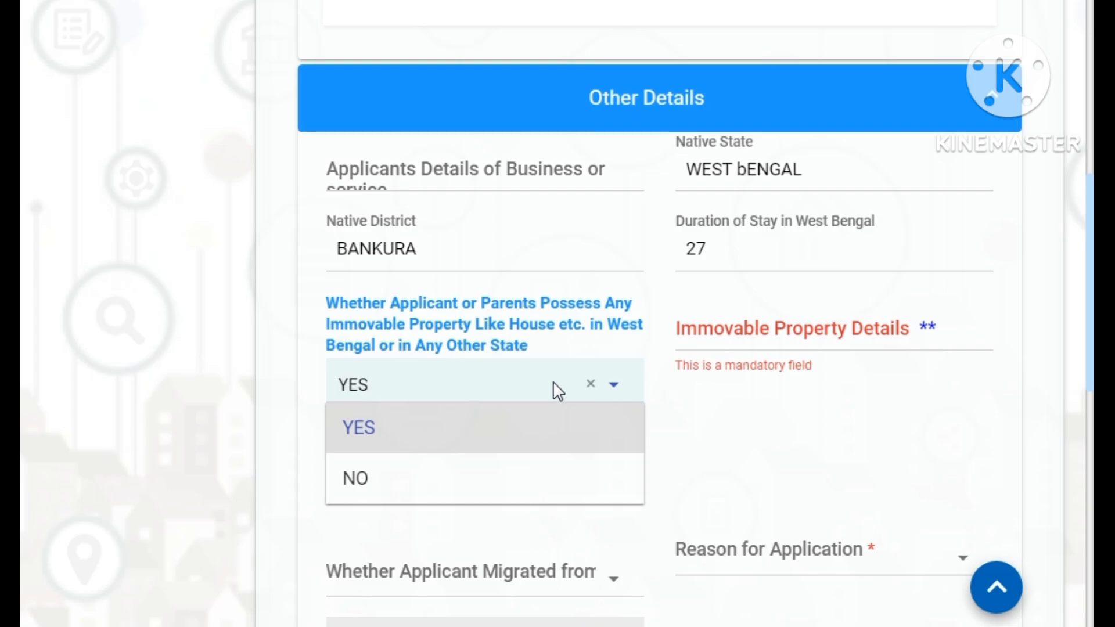
- Answer NO to owning property, give reason Other 'FOR SC CERTIFICATE', and save
click(484, 491)
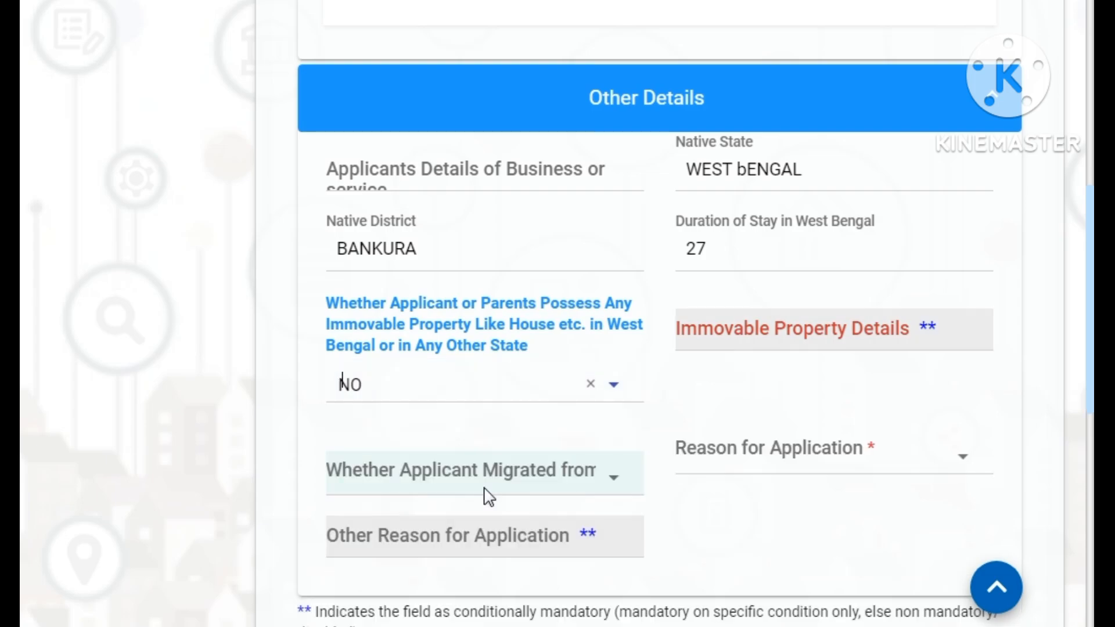
click(550, 483)
click(733, 520)
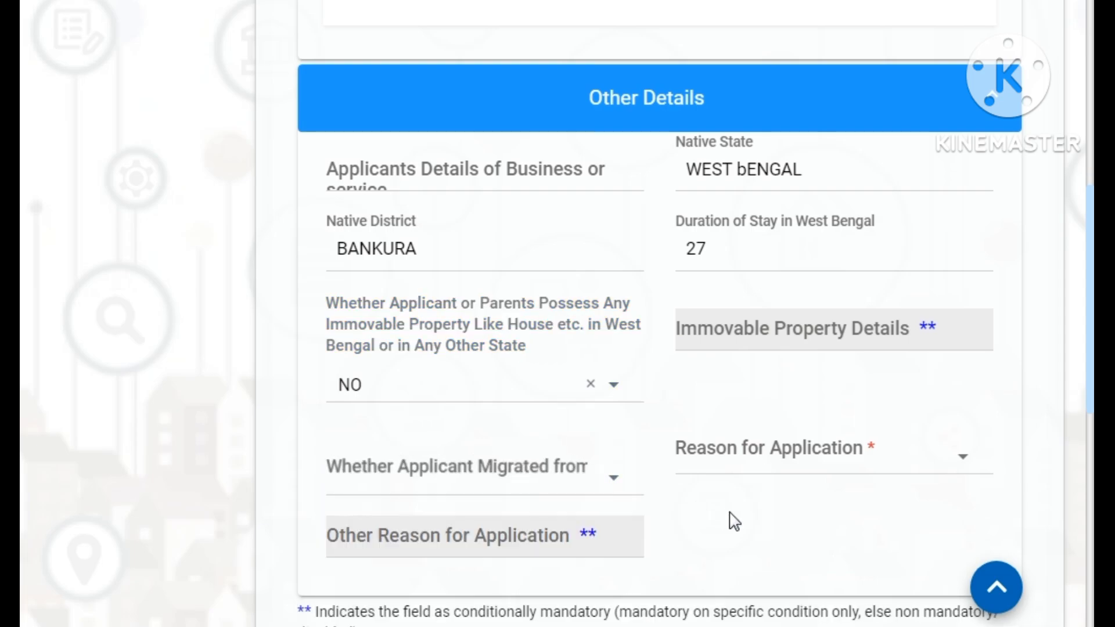
click(797, 468)
click(769, 515)
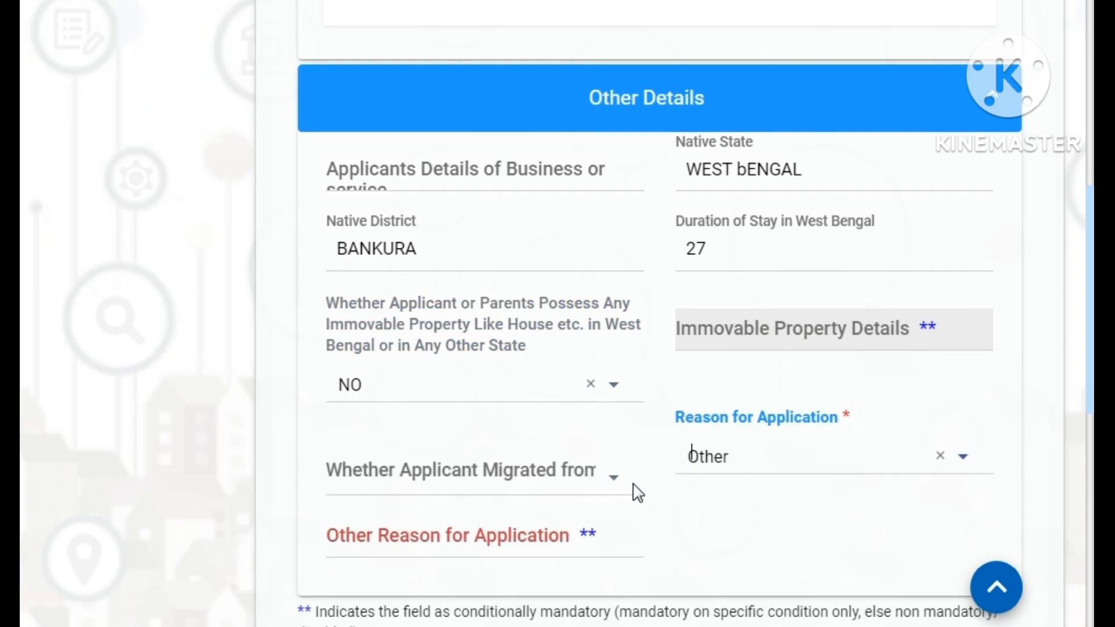
click(606, 483)
click(757, 549)
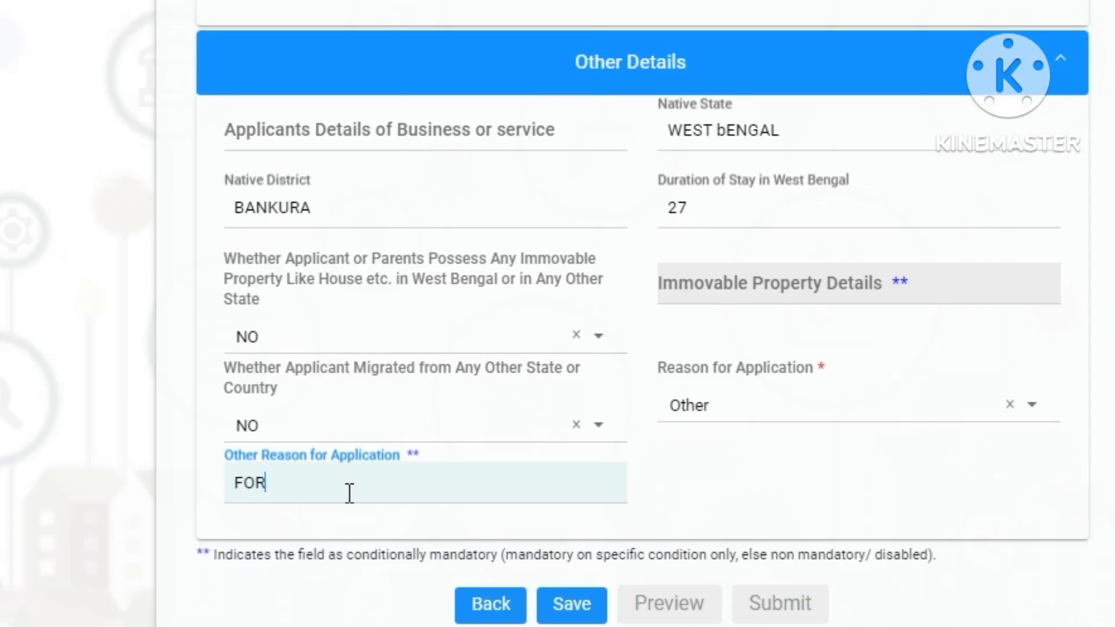
text(SC CERTIFICATE)
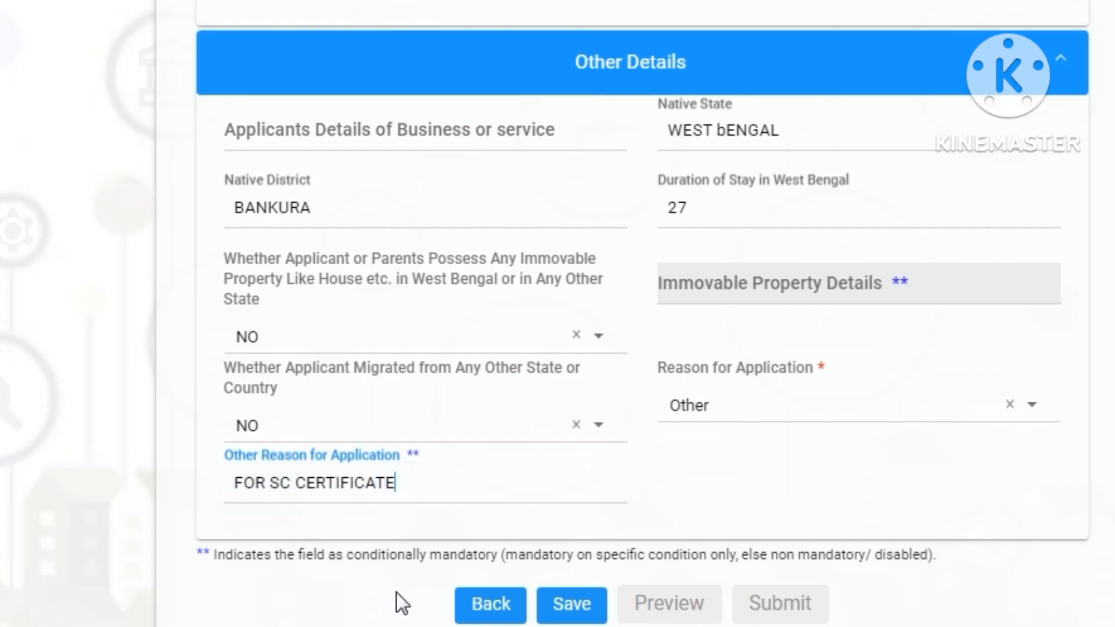
click(581, 606)
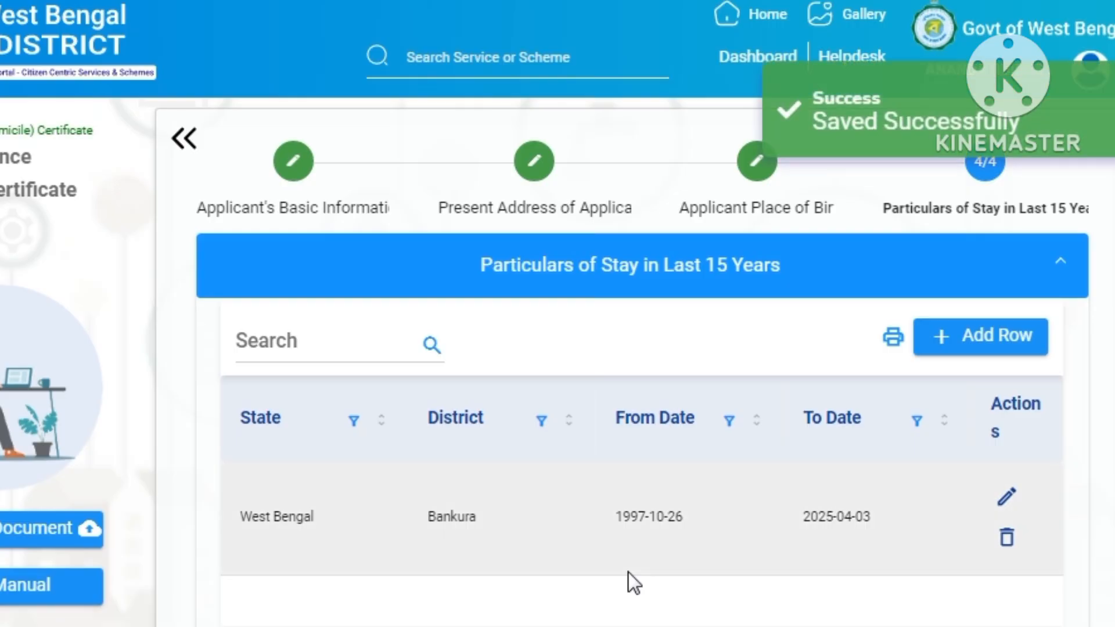
- Accept the declaration for the supporting documents, including mp admit.pdf, and save the upload
scroll(629, 575, down, 10)
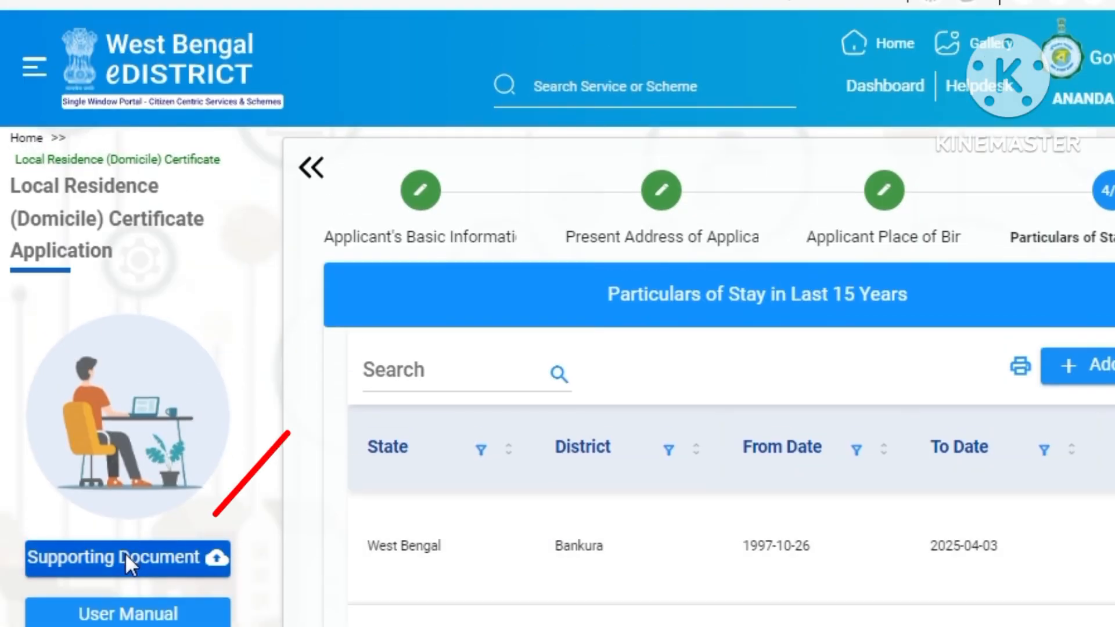
click(124, 555)
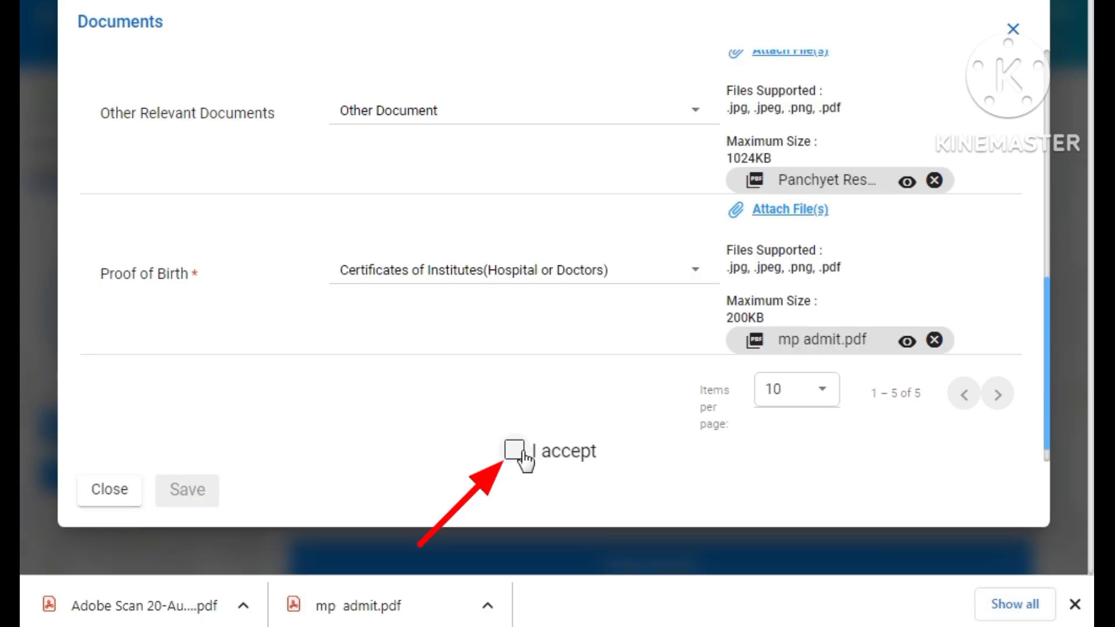
click(522, 455)
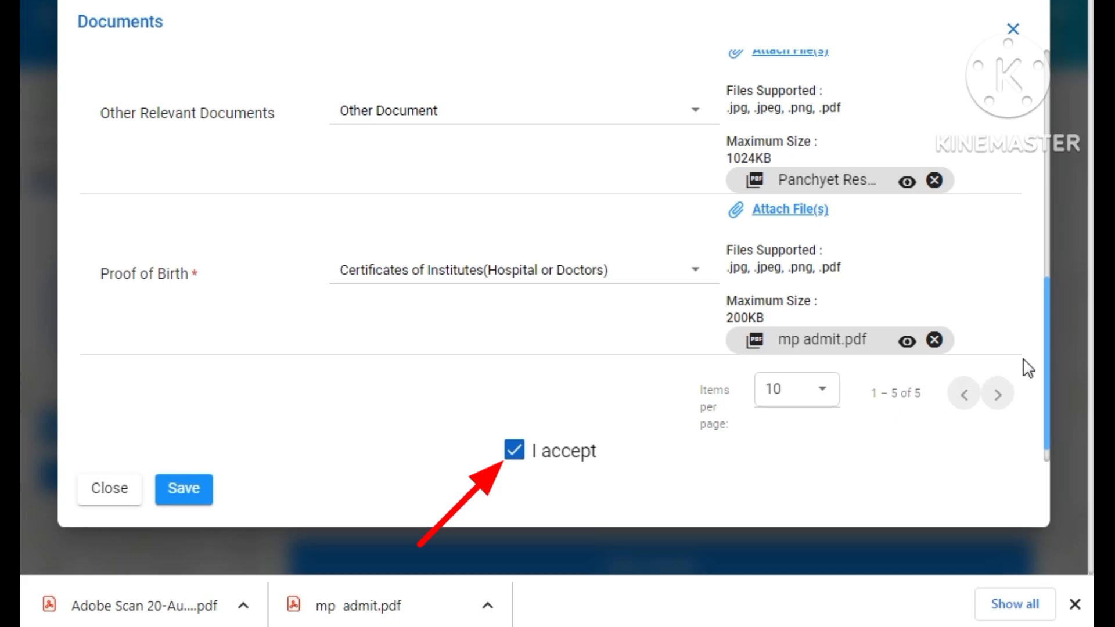
scroll(1047, 346, down, 1)
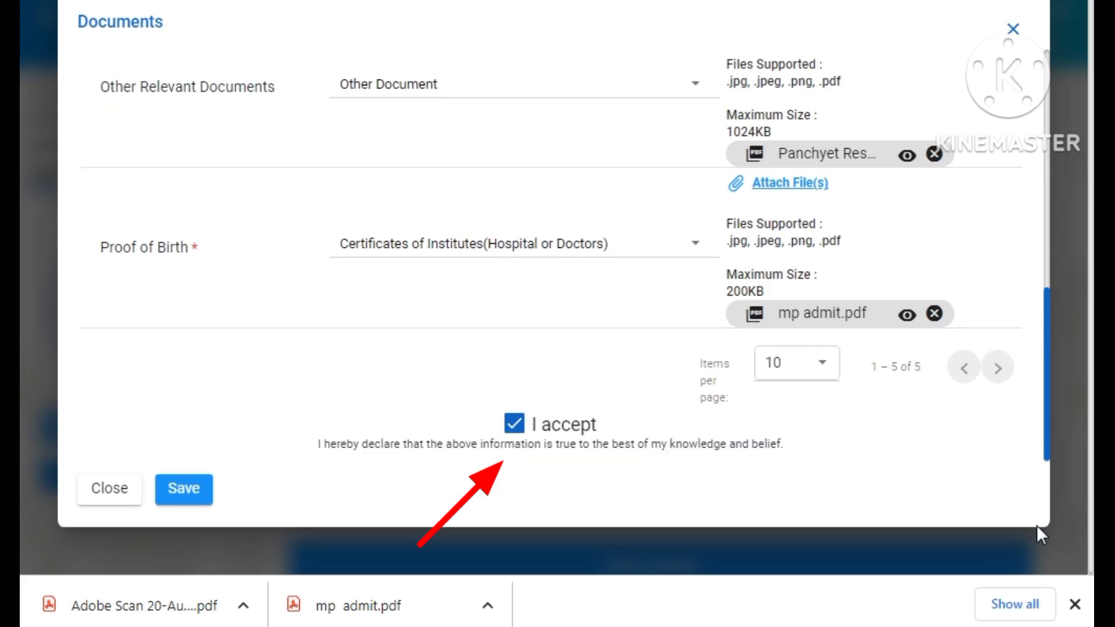
click(206, 491)
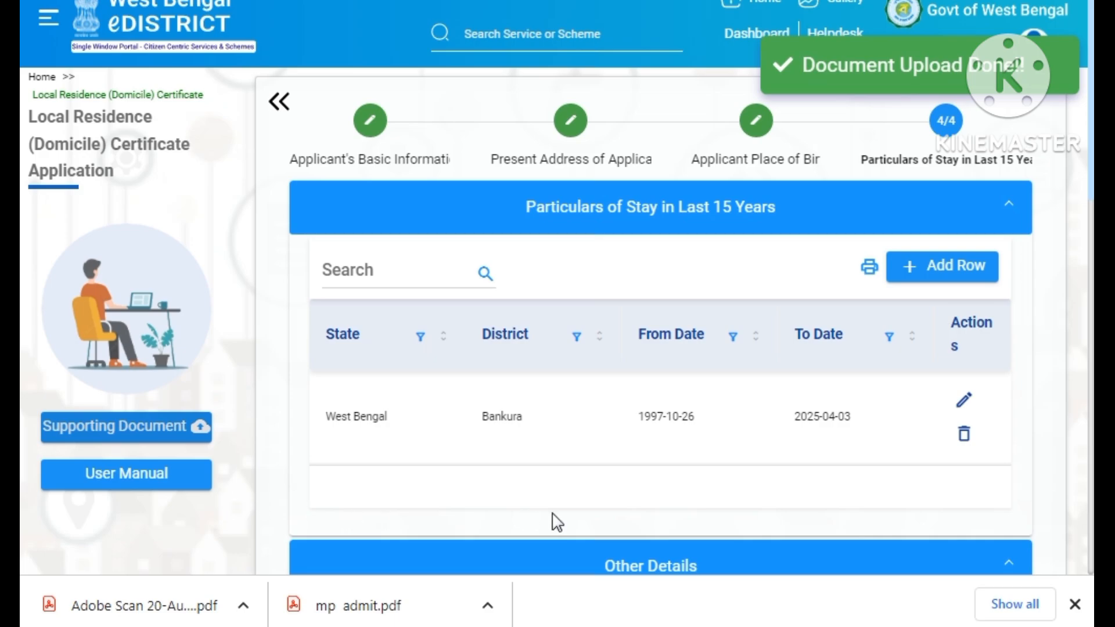
- Review the Domicile Certificate application in the PDF preview, then close it
scroll(784, 483, down, 3)
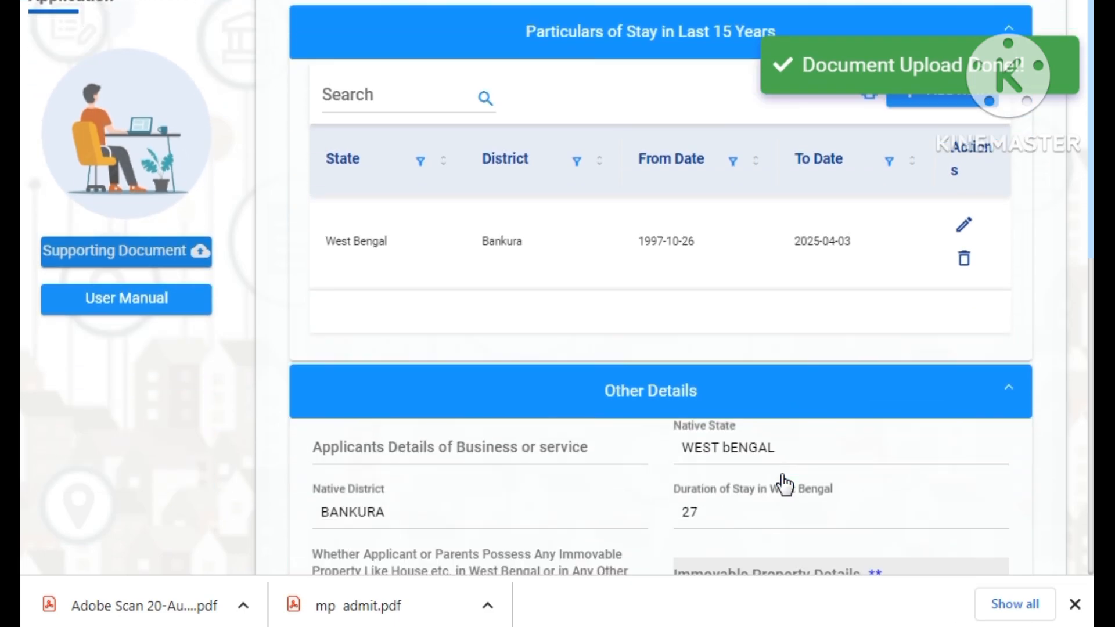
scroll(784, 483, down, 8)
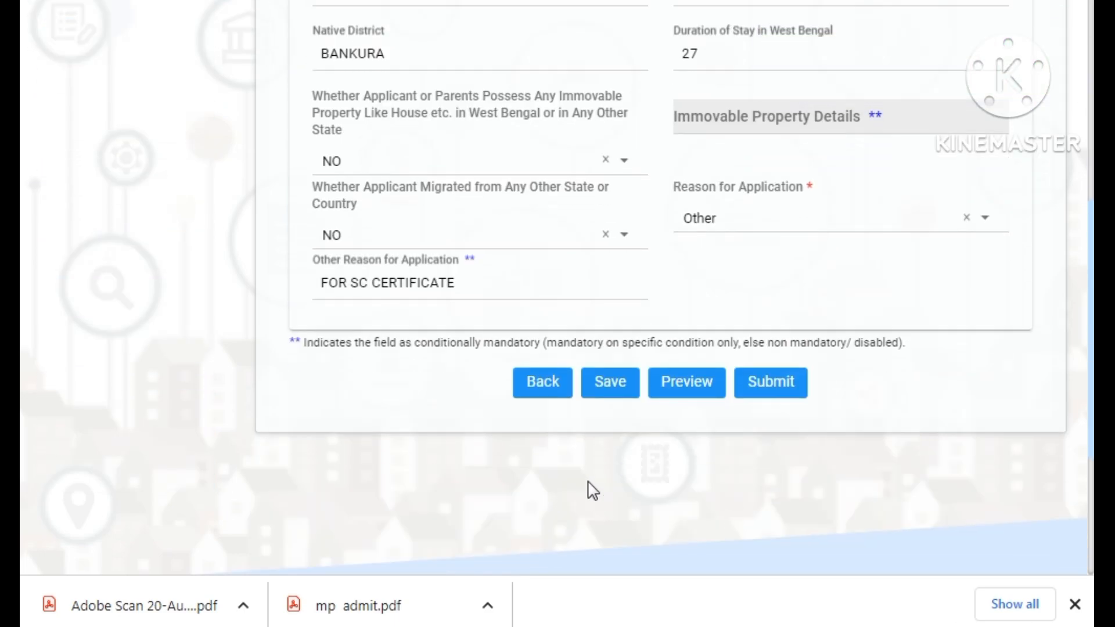
click(684, 383)
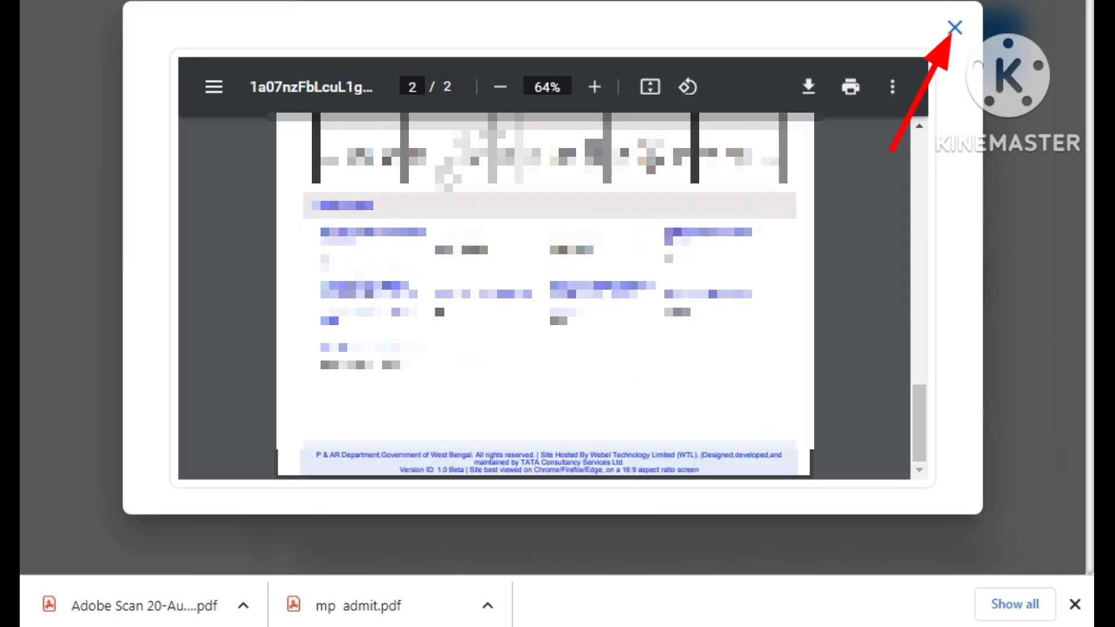
click(955, 29)
- Submit the application and clear the browser's downloads list
scroll(871, 175, down, 5)
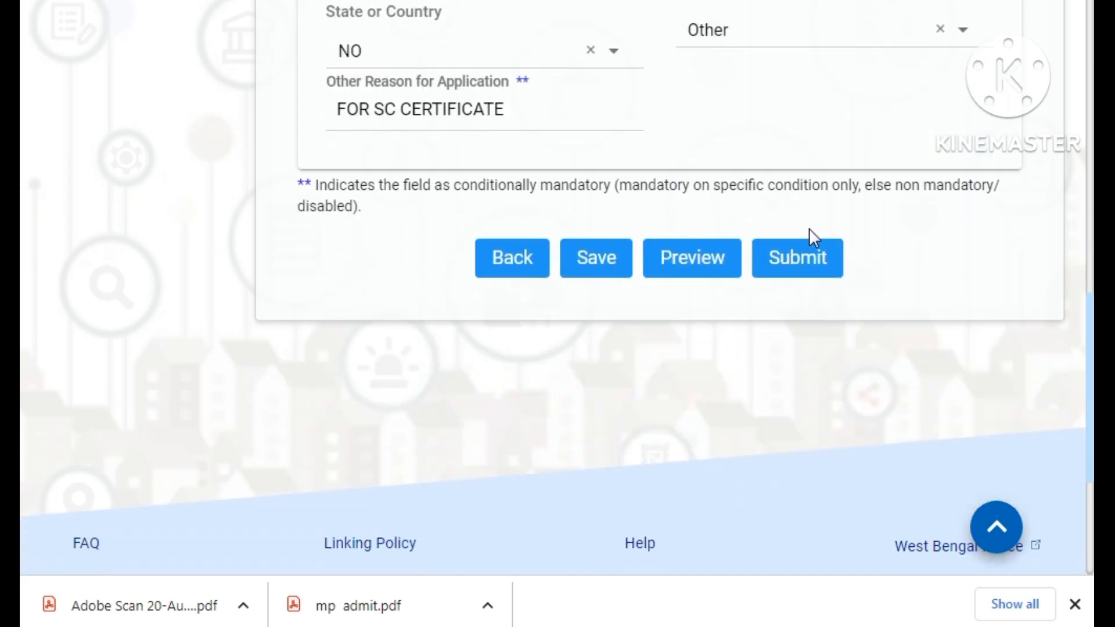
click(802, 261)
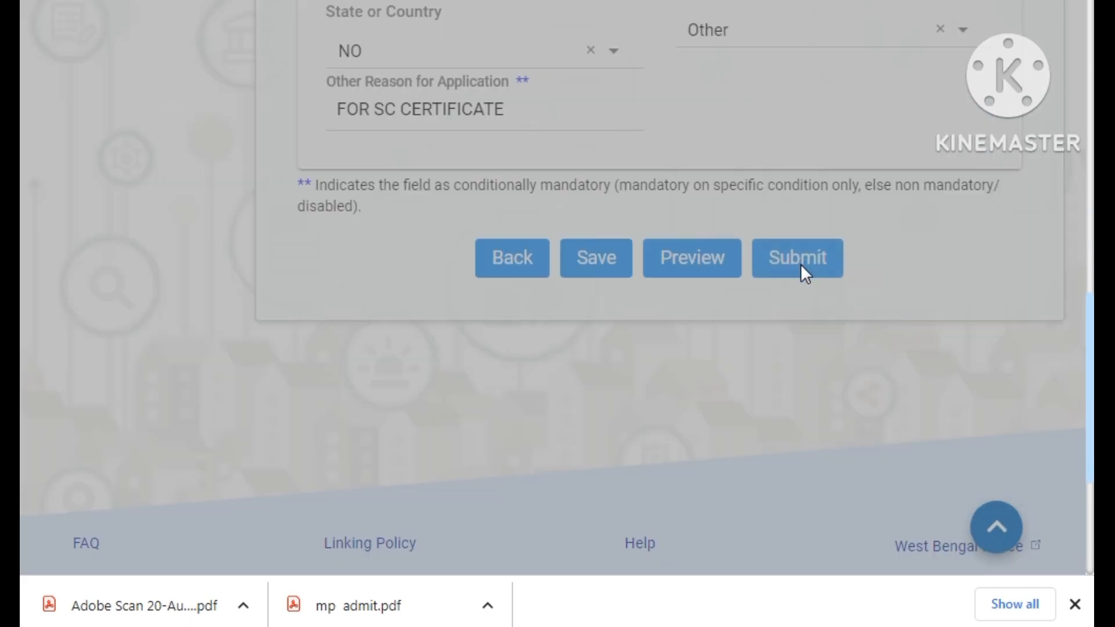
click(1075, 604)
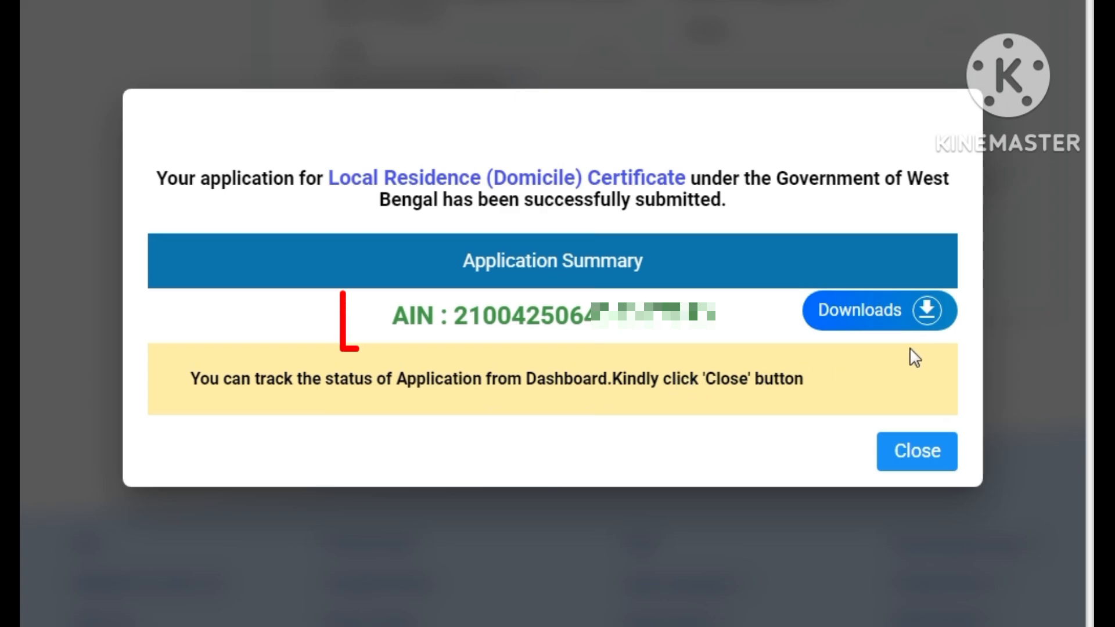
- Reveal the 'Download Acknowledgement' option in the success dialog showing the AIN
click(860, 328)
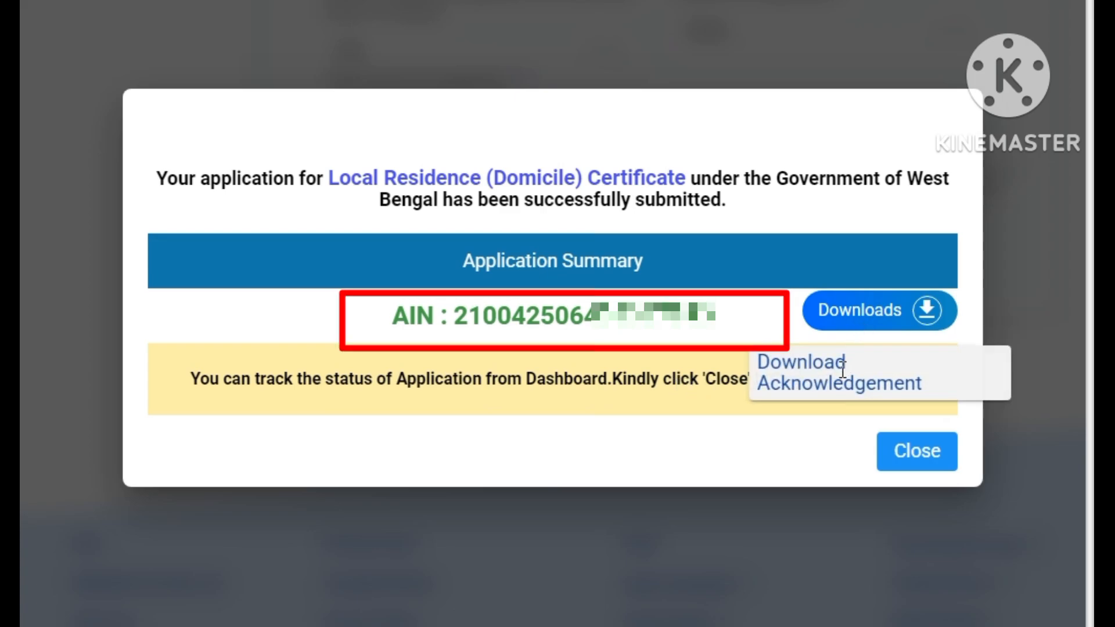
click(876, 360)
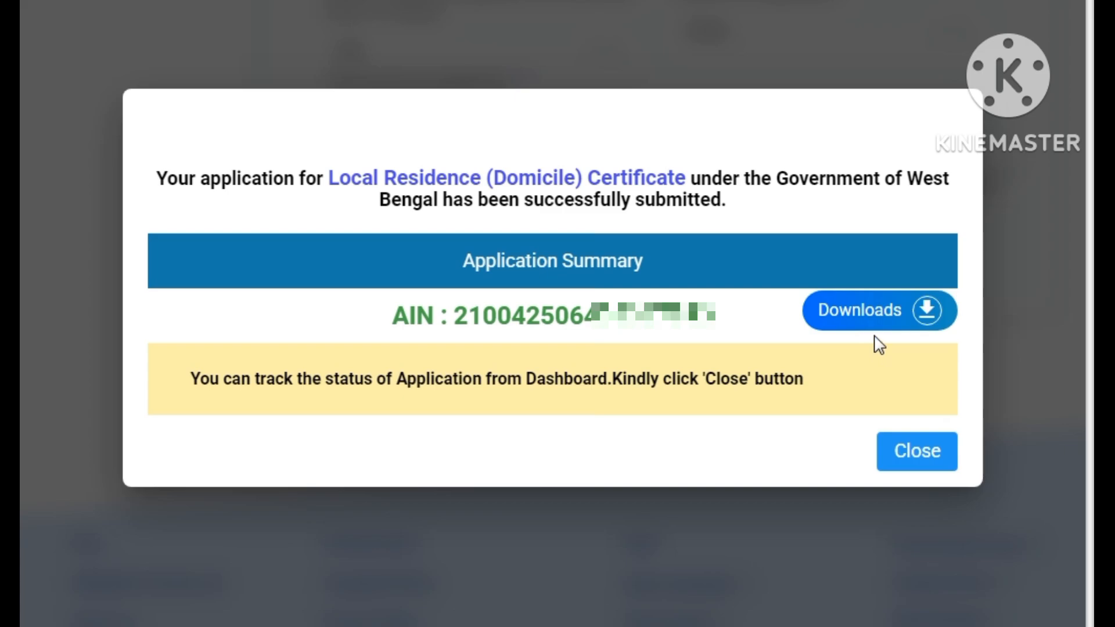
click(876, 324)
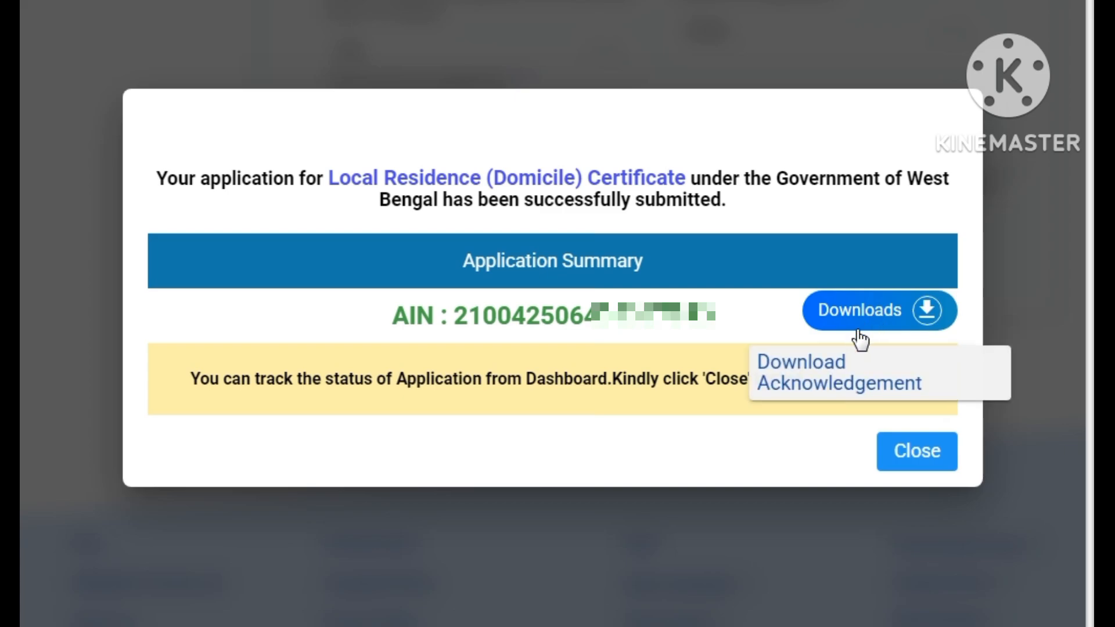